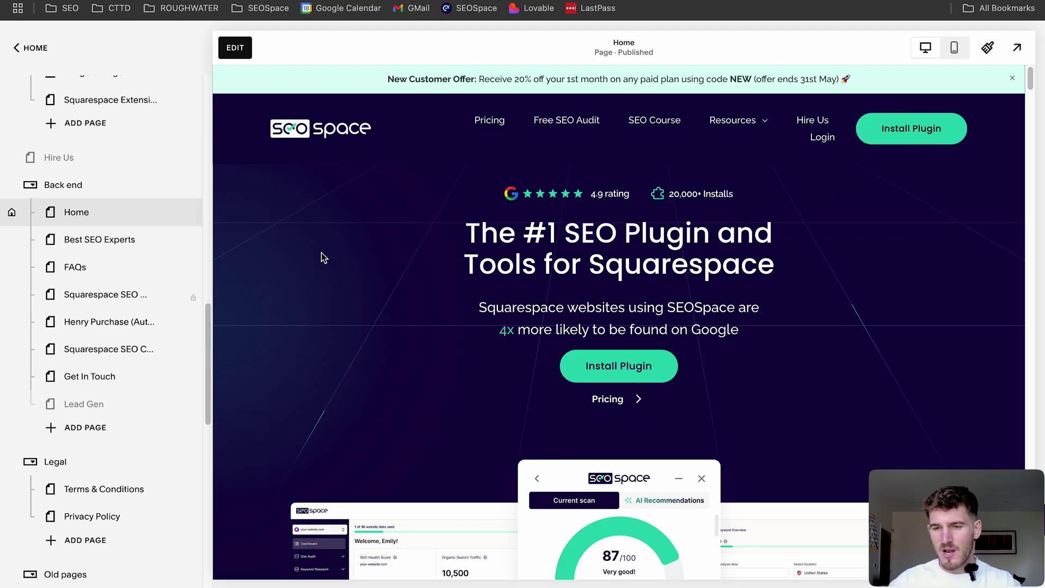
# Step: Open the Connected Accounts page under Third Party Tools in the site settings
pyautogui.scroll(10, 125, 228)
pyautogui.click(37, 49)
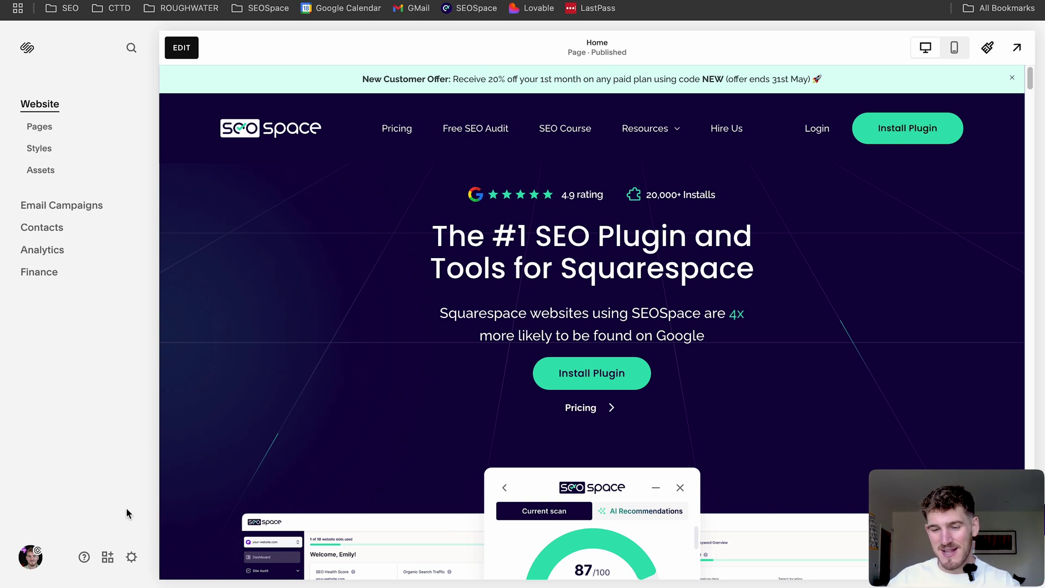
pyautogui.click(132, 558)
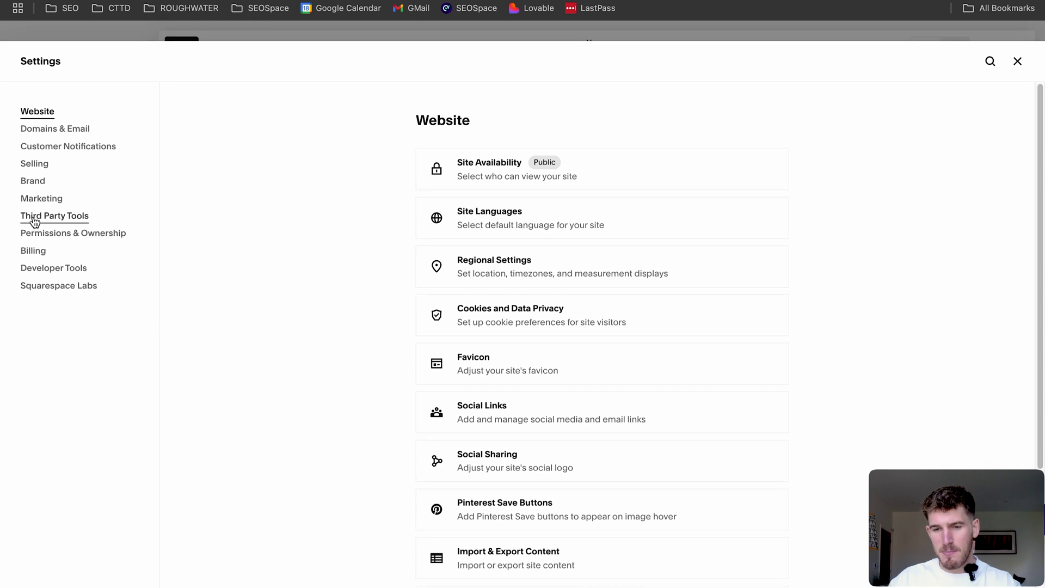
pyautogui.click(54, 218)
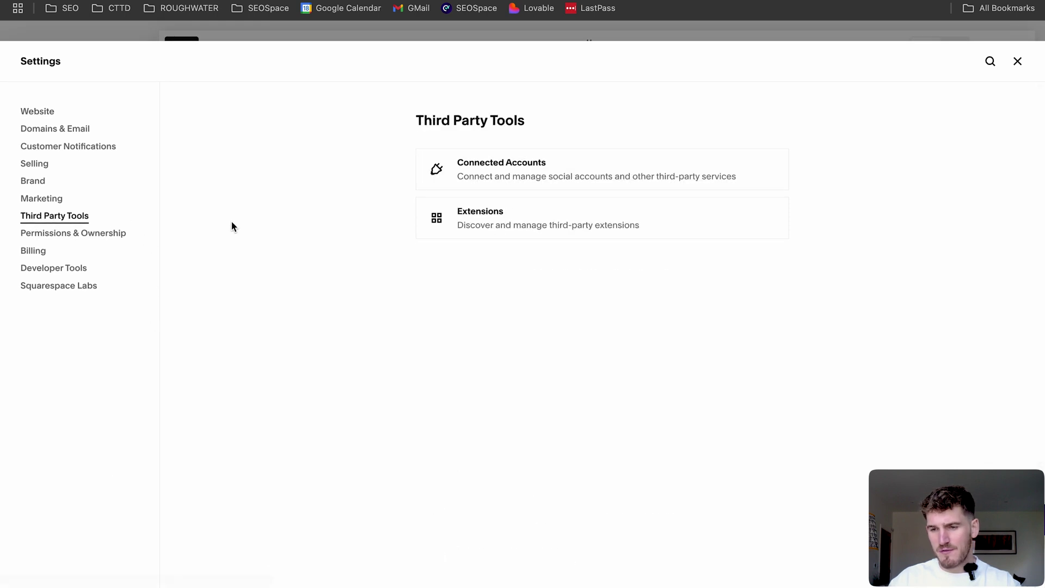
pyautogui.click(495, 177)
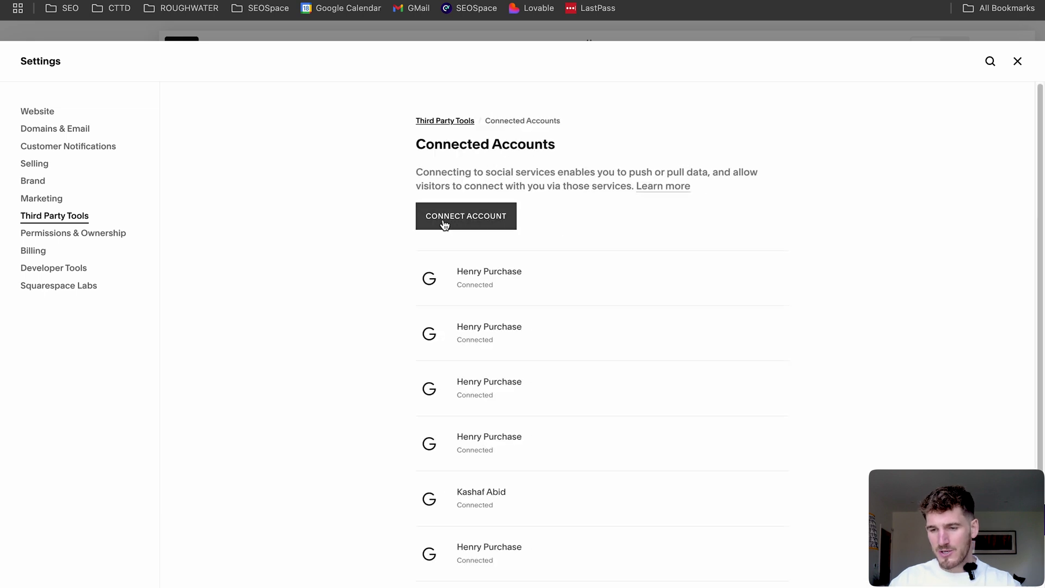
# Step: Connect a Google Search Console account to the site and close the connection notice
pyautogui.click(467, 223)
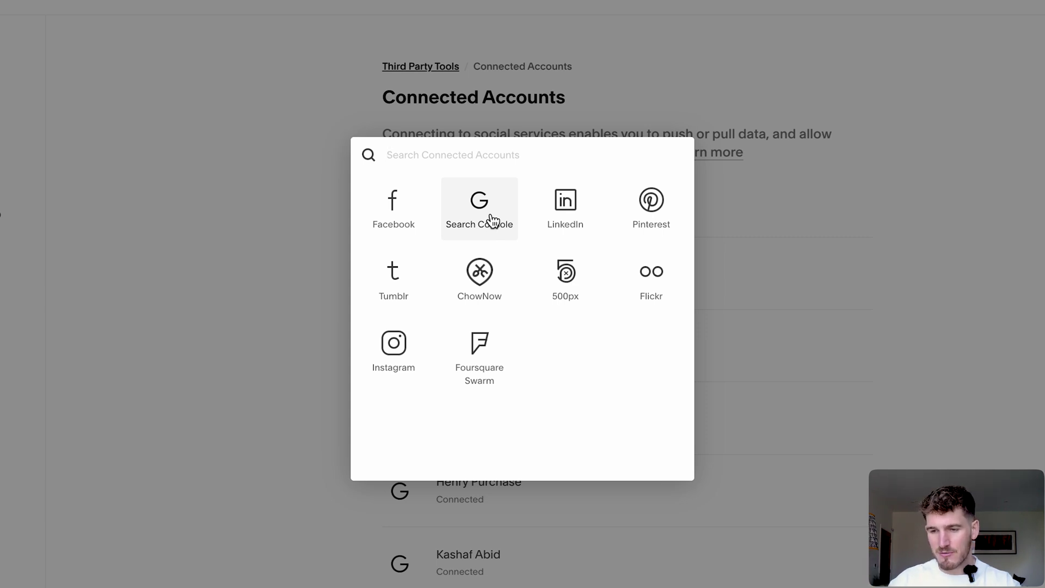
pyautogui.click(492, 220)
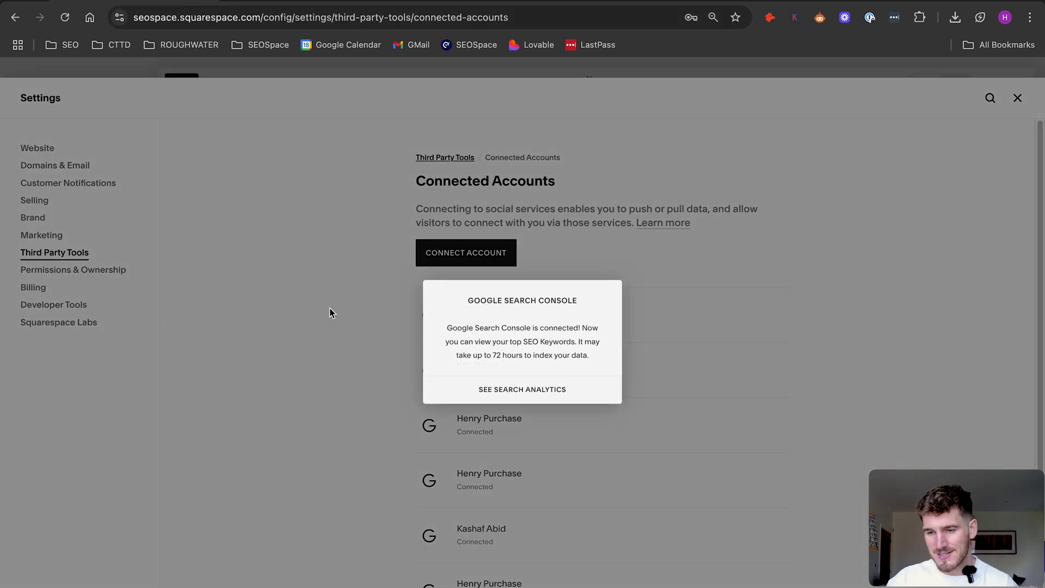
pyautogui.click(331, 313)
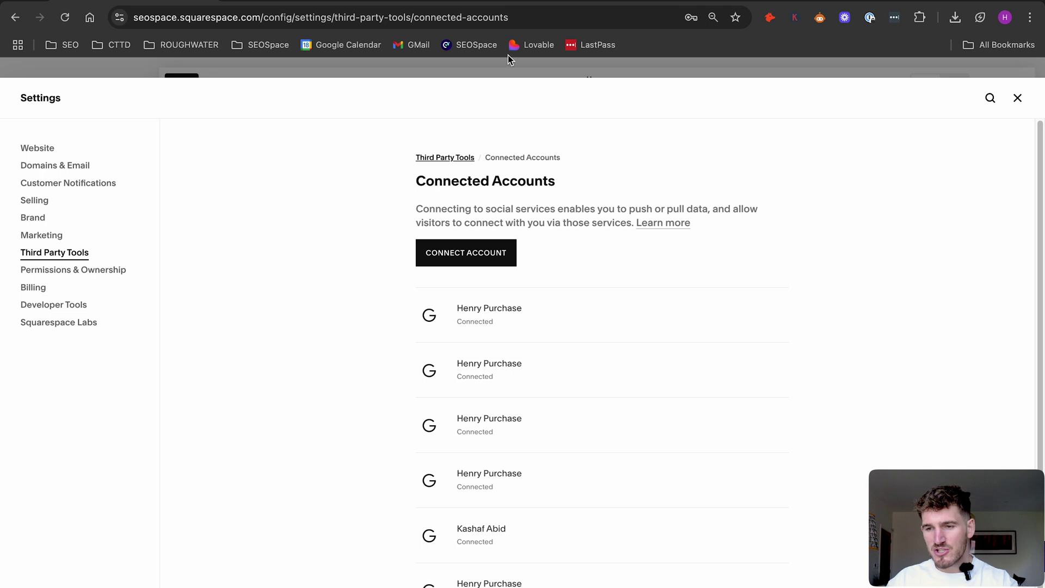
# Step: In a new browser tab, search Google for "search console" and start Google Search Console from its official result
pyautogui.press('super+t')
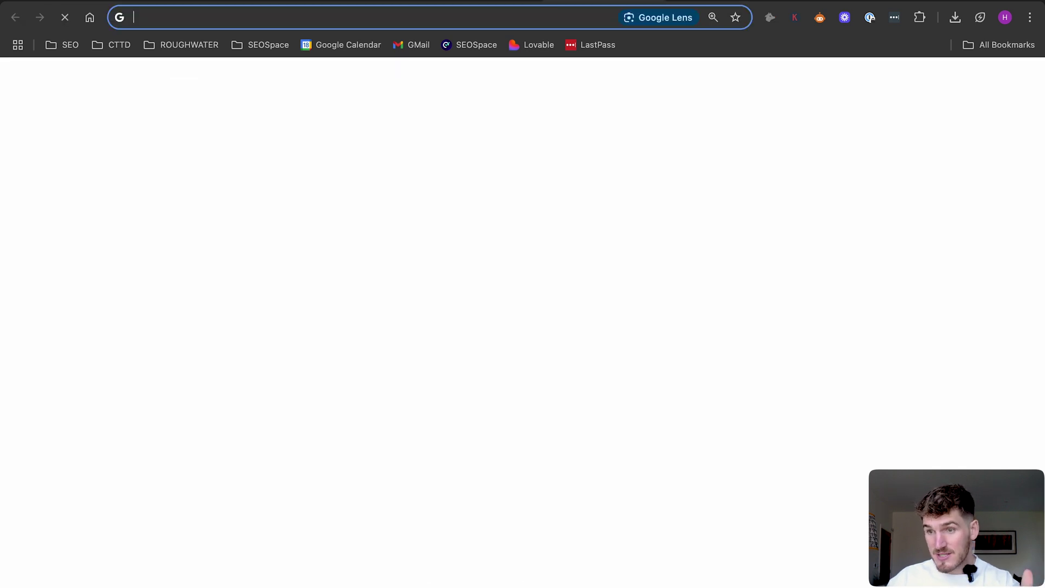
pyautogui.click(268, 18)
pyautogui.click(268, 18)
pyautogui.tripleClick(268, 18)
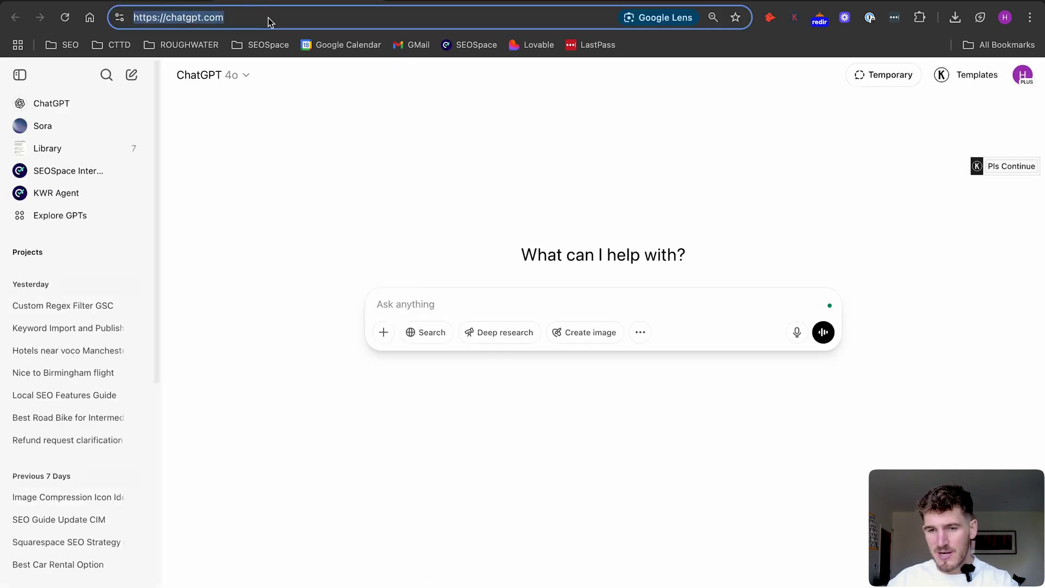
pyautogui.write('search')
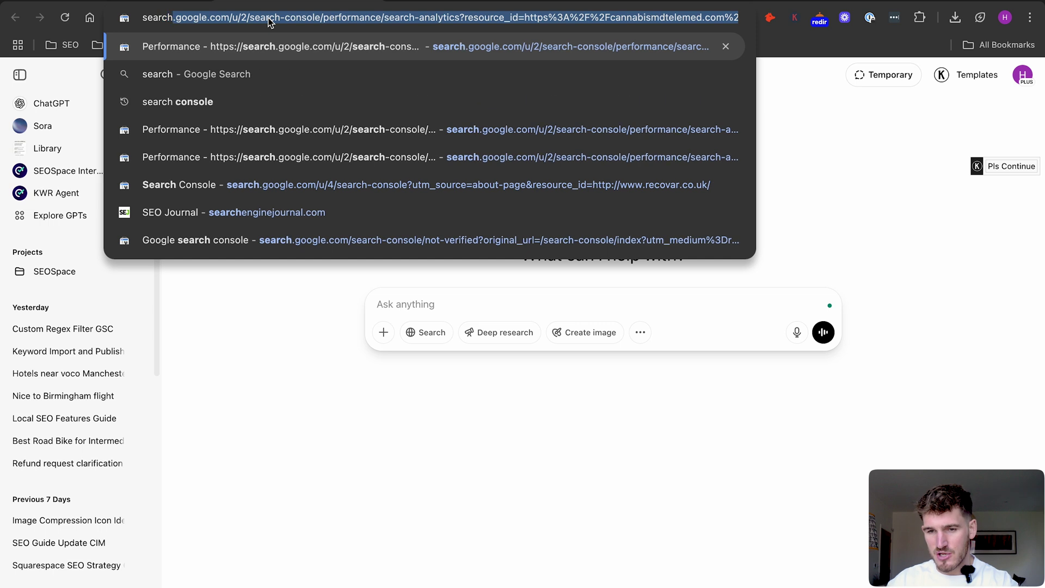
pyautogui.press('Down')
pyautogui.press('Down')
pyautogui.press('Return')
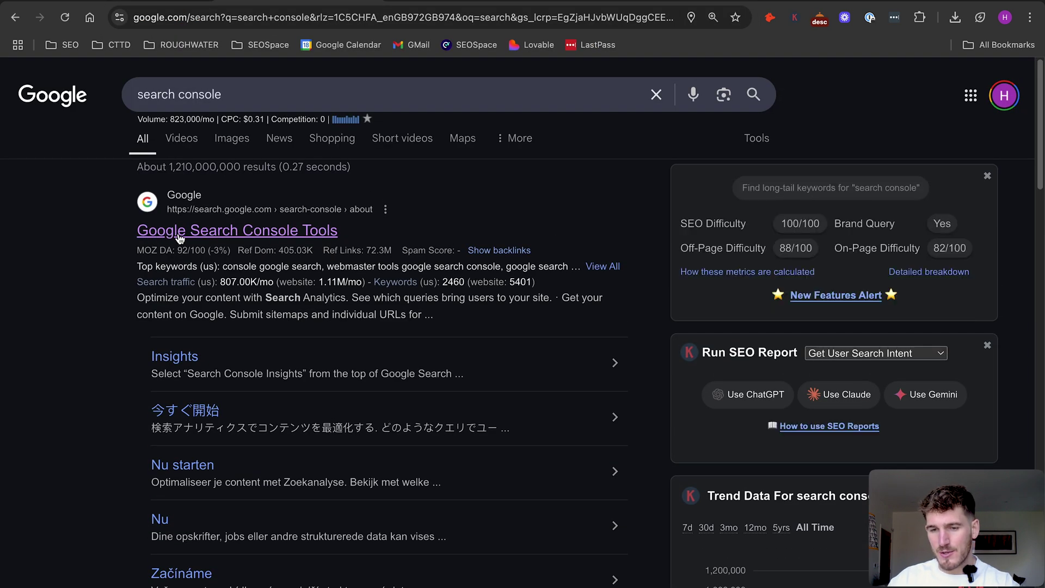
pyautogui.click(259, 236)
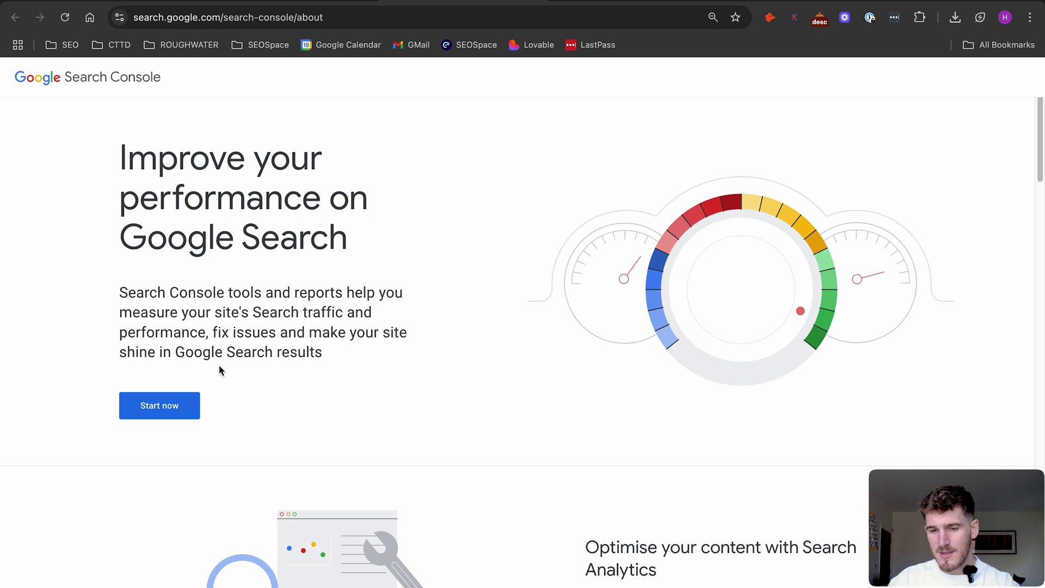
pyautogui.click(152, 414)
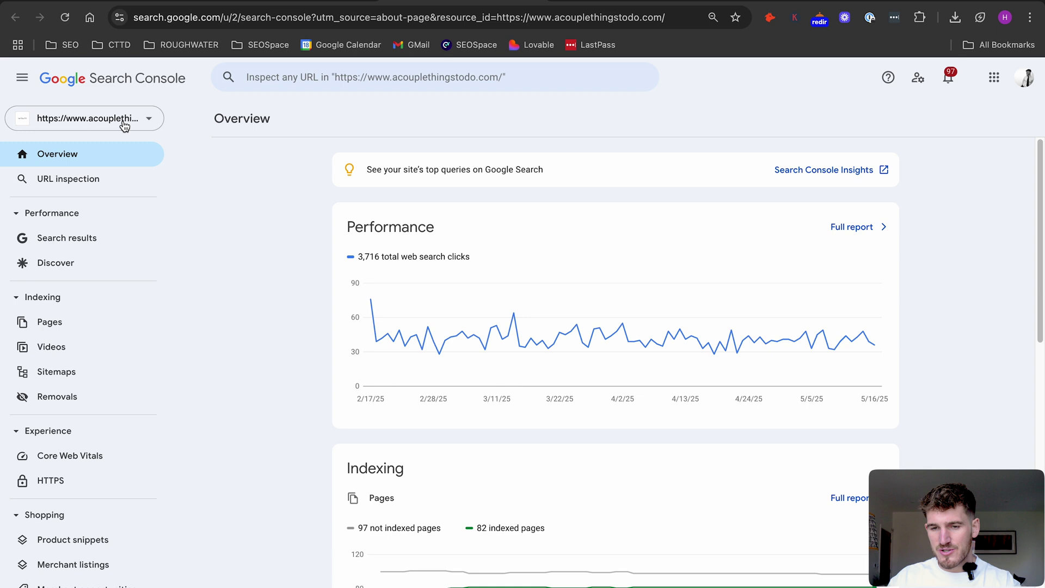
# Step: Find "seosp" among the Search Console properties and switch to the seospace.co domain property
pyautogui.click(123, 120)
pyautogui.write('seosp')
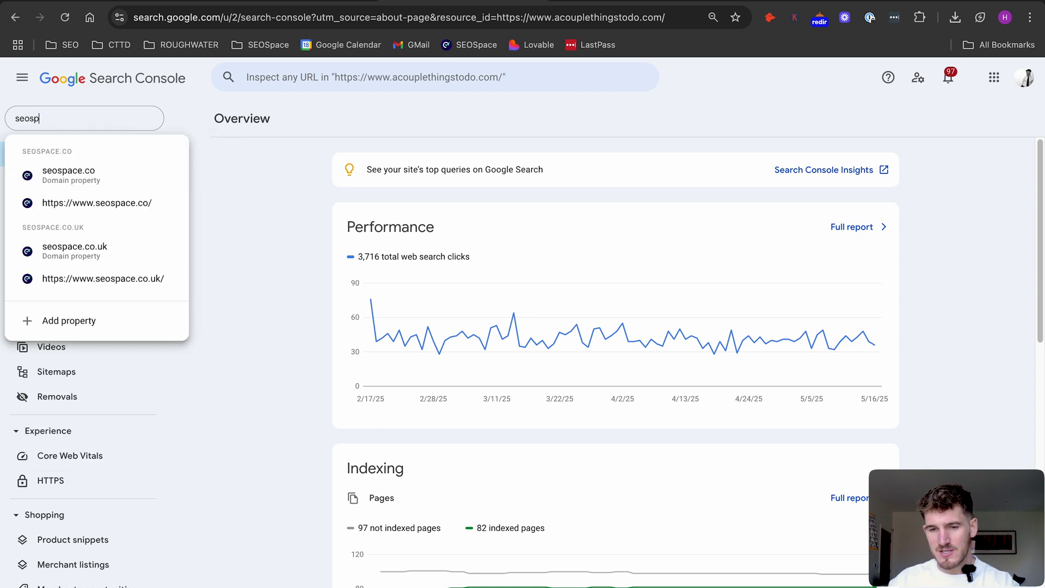
pyautogui.click(86, 179)
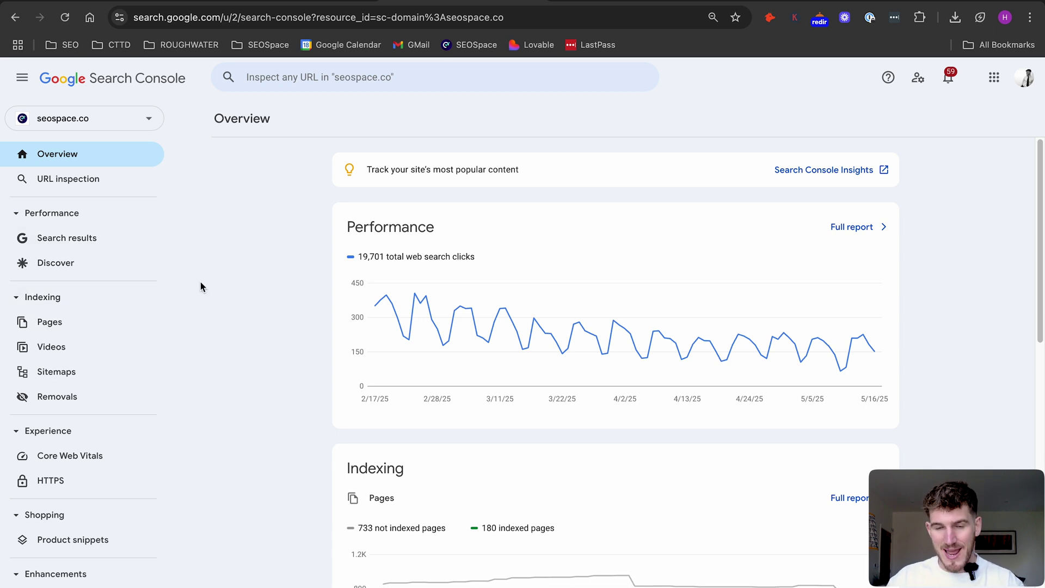
# Step: Open the Sitemaps report and enter sitemap.xml as the new sitemap URL
pyautogui.click(60, 372)
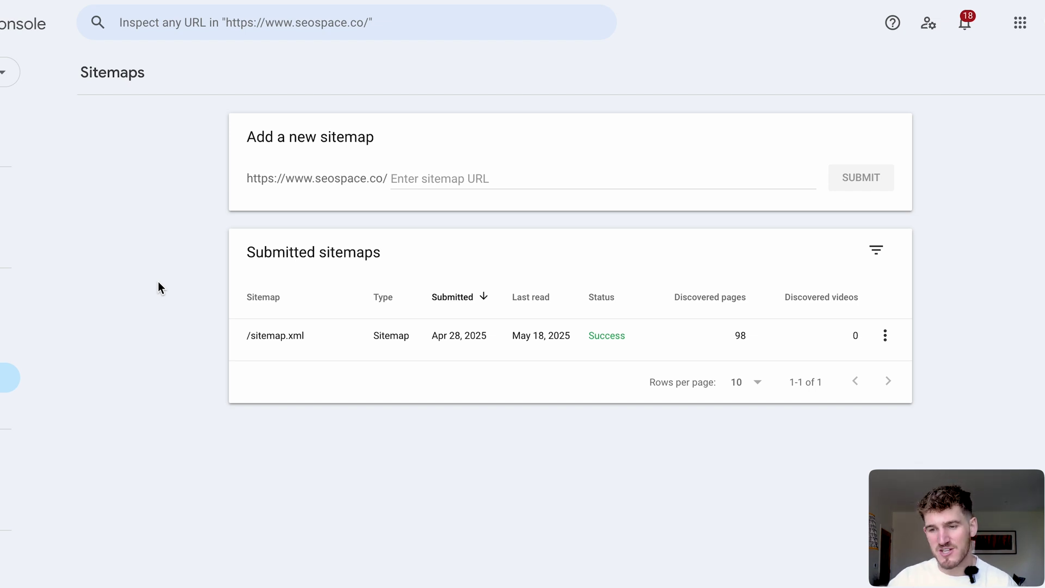
pyautogui.click(444, 182)
pyautogui.write('sitemap.xml')
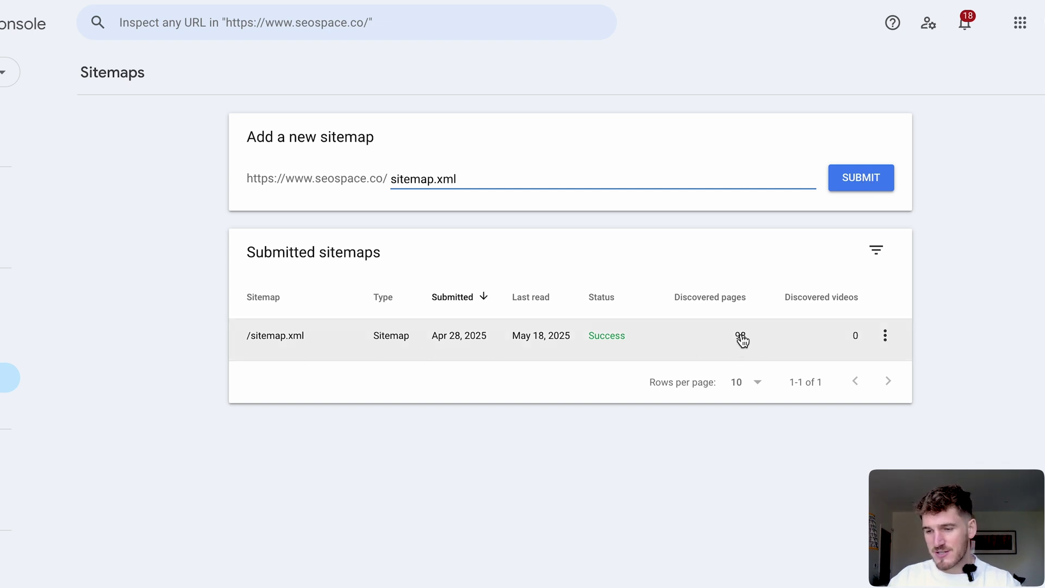
pyautogui.click(773, 435)
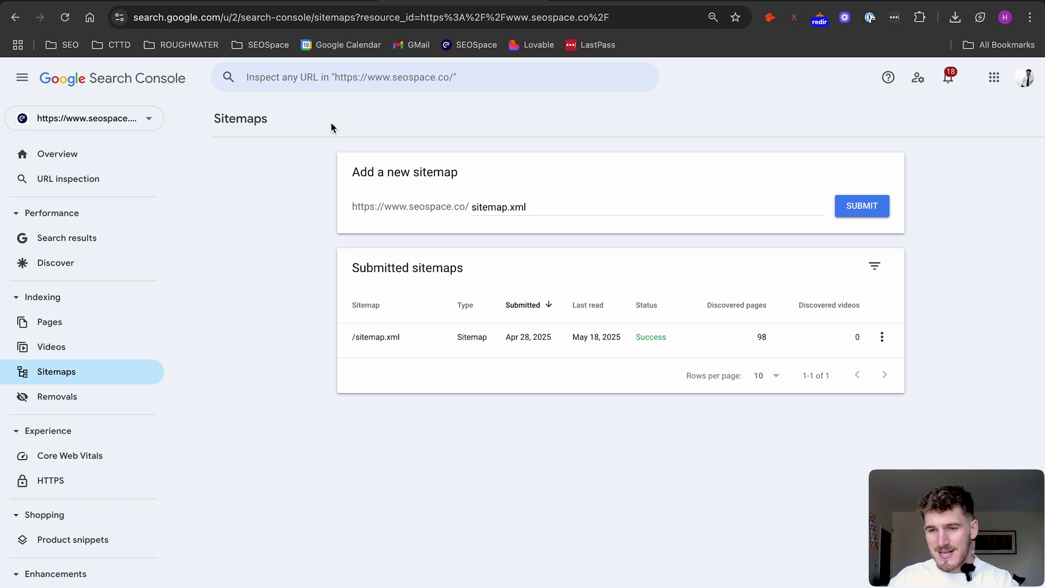
pyautogui.click(336, 79)
pyautogui.write('https://www.seospace.co/')
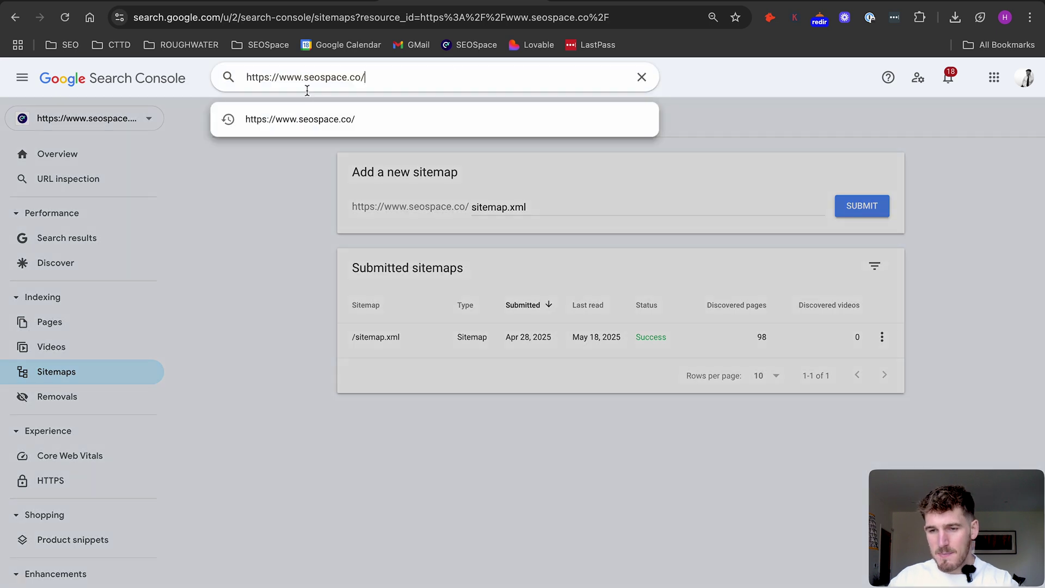
pyautogui.press('Return')
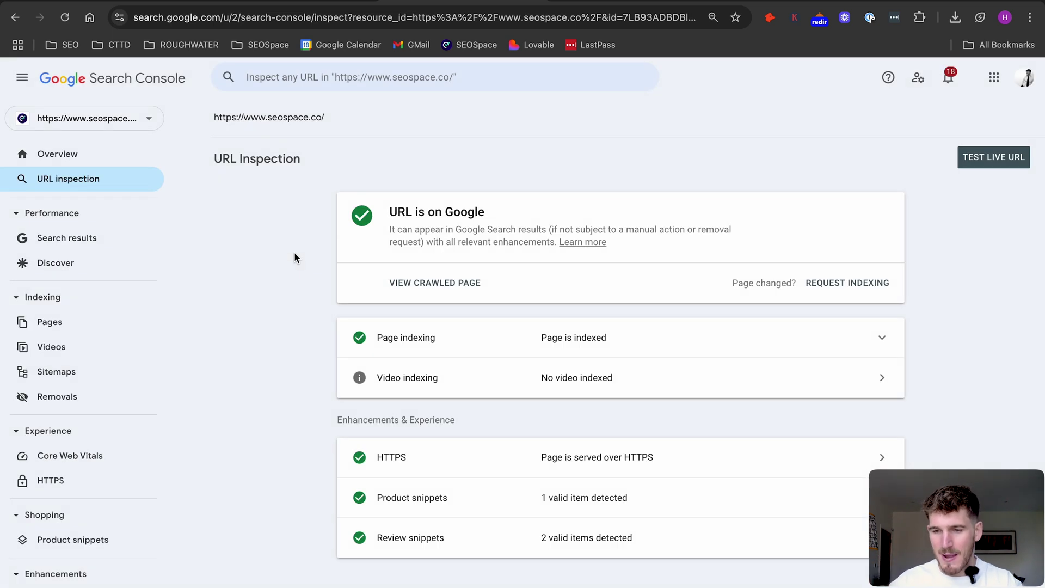
pyautogui.moveTo(390, 212); pyautogui.dragTo(489, 217)
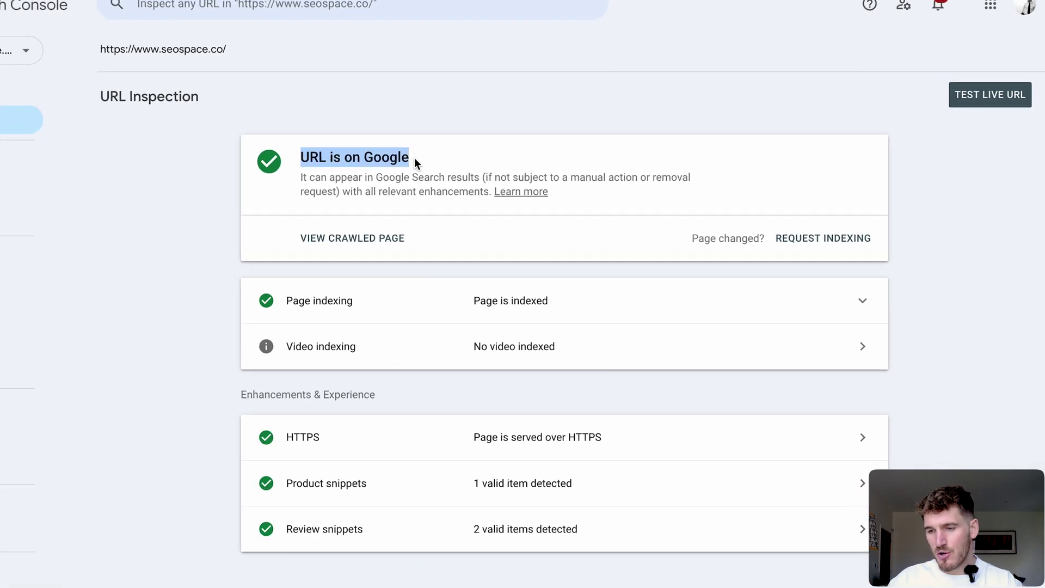
pyautogui.click(685, 187)
pyautogui.click(799, 224)
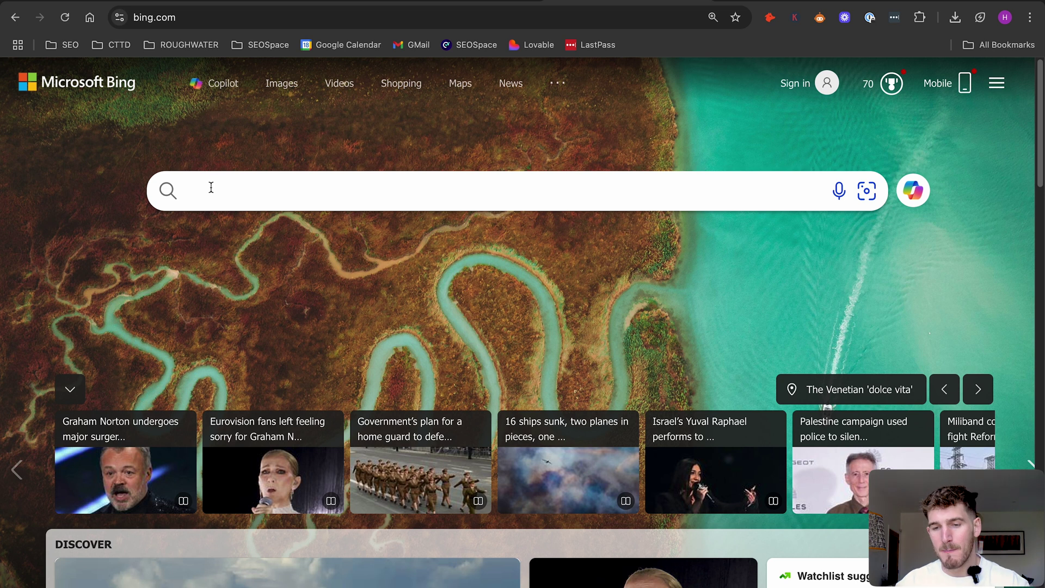
# Step: Search Bing for "bing webmaster tools" using the matching suggestion
pyautogui.write('bing w')
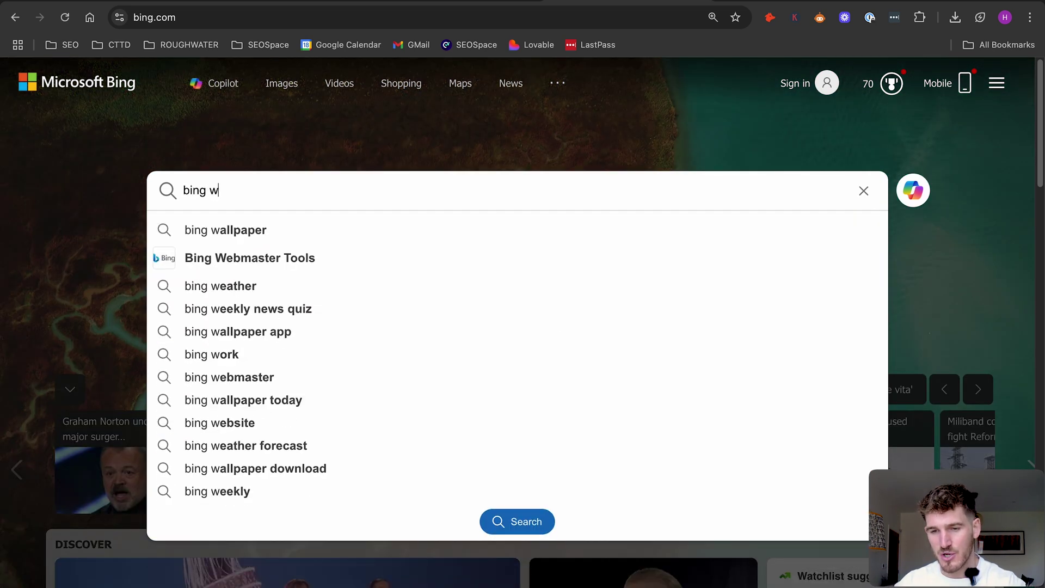
pyautogui.press('Down')
pyautogui.press('Down')
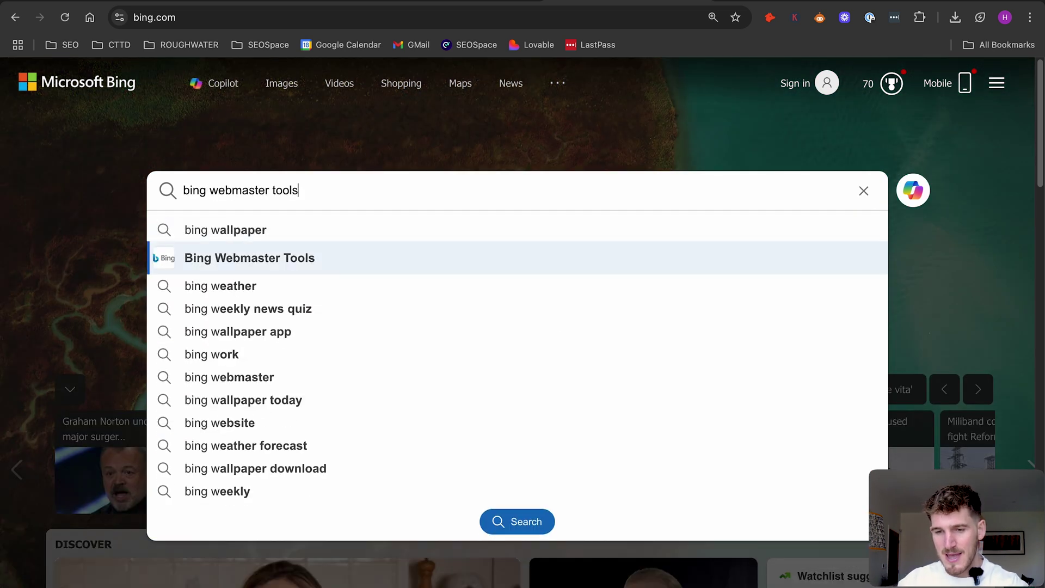
pyautogui.press('Return')
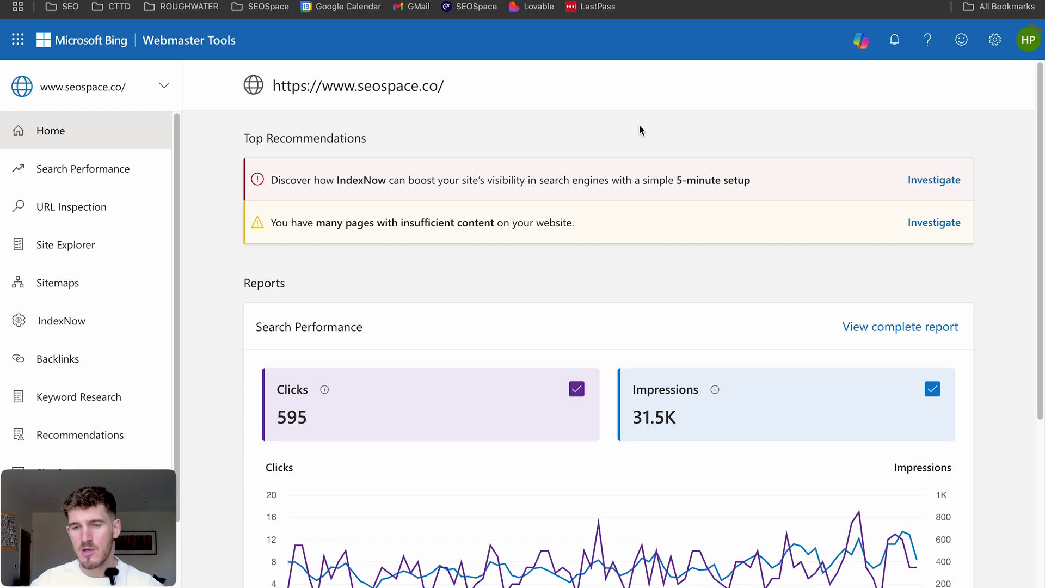
# Step: Start adding another site in Bing Webmaster Tools from the list of sites
pyautogui.click(164, 86)
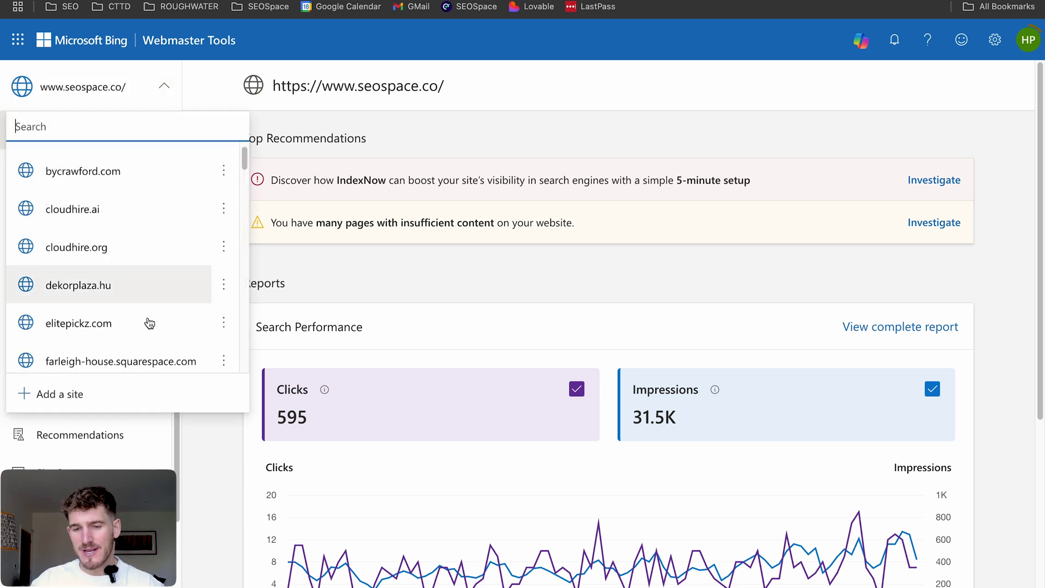
pyautogui.click(60, 397)
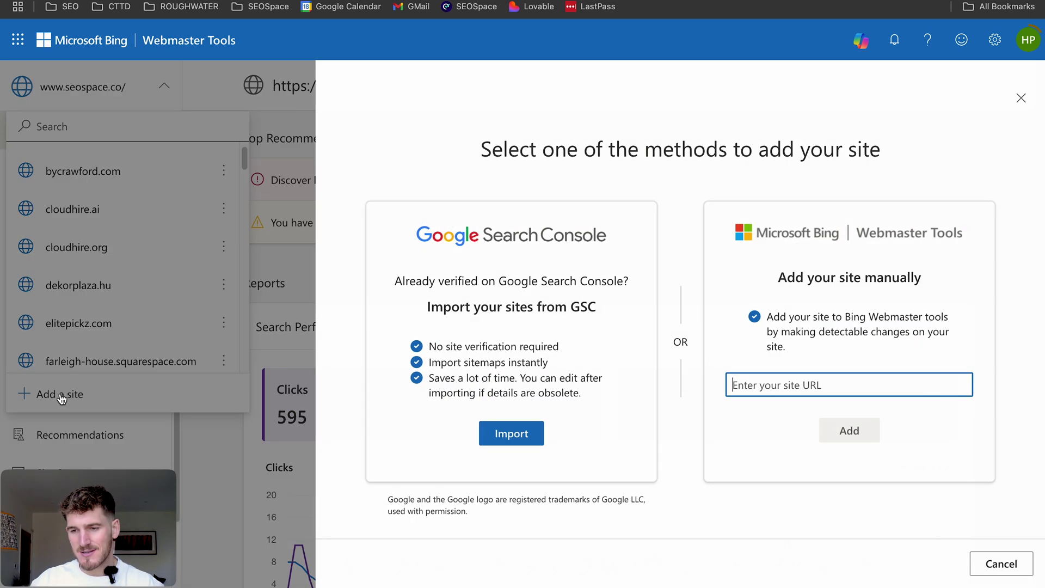
# Step: Examine the methods for adding a site, especially the listed benefits of importing from Google Search Console
pyautogui.moveTo(479, 151); pyautogui.dragTo(904, 152)
pyautogui.click(904, 151)
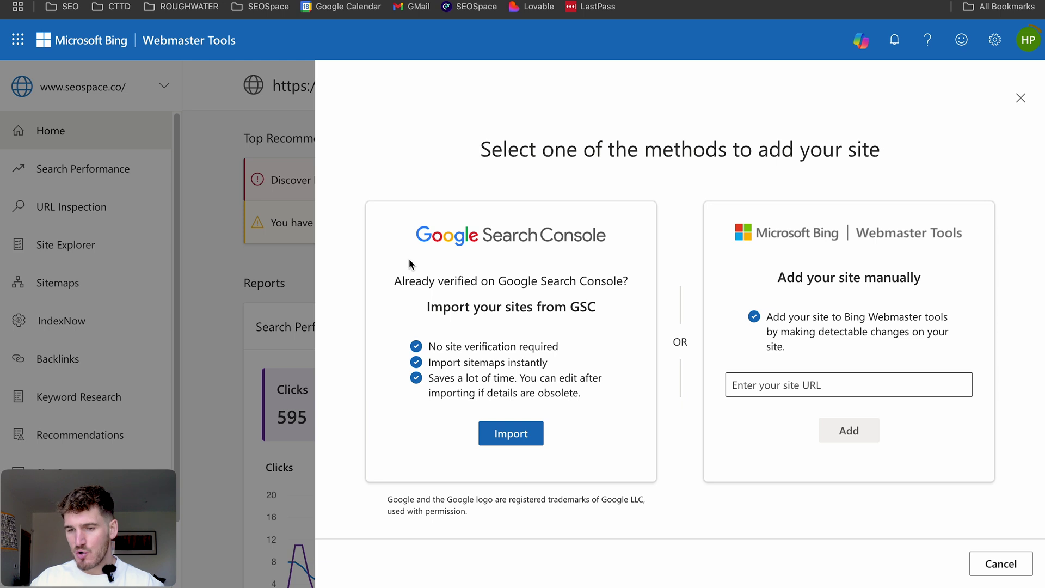
pyautogui.moveTo(383, 275); pyautogui.dragTo(611, 325)
pyautogui.click(610, 322)
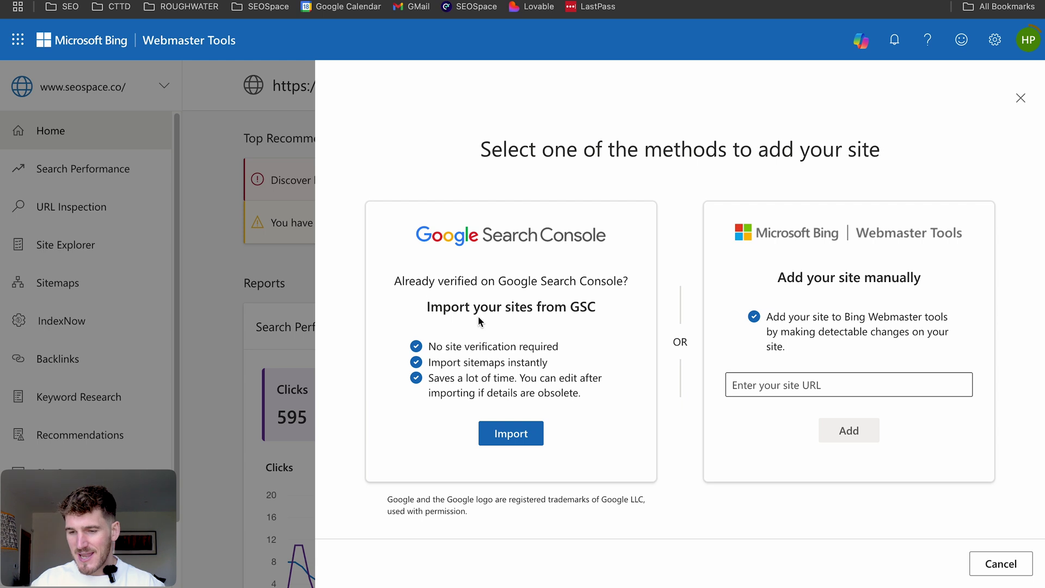
pyautogui.moveTo(426, 308); pyautogui.dragTo(619, 312)
pyautogui.click(620, 313)
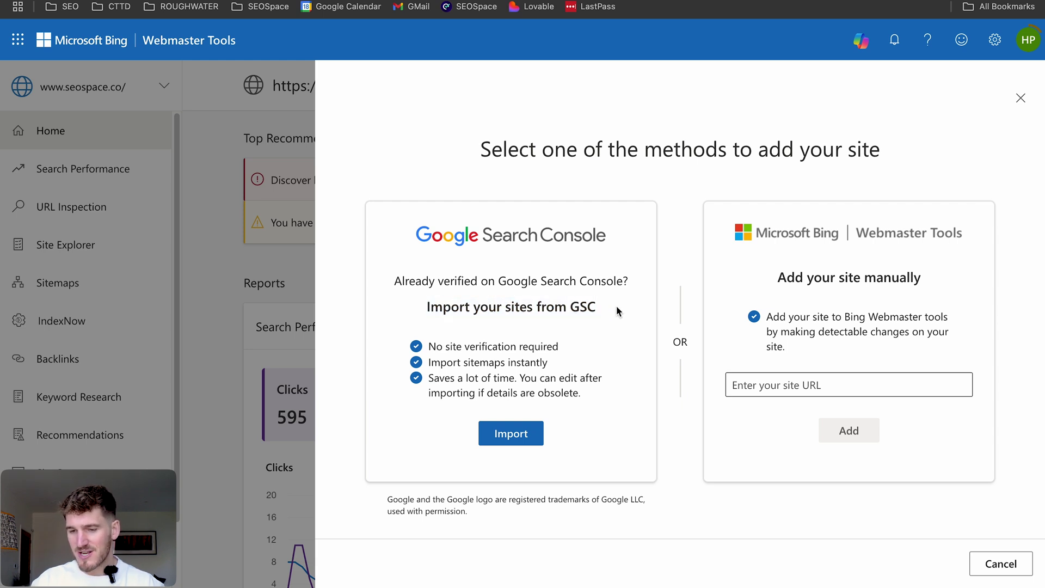
pyautogui.moveTo(428, 349); pyautogui.dragTo(591, 351)
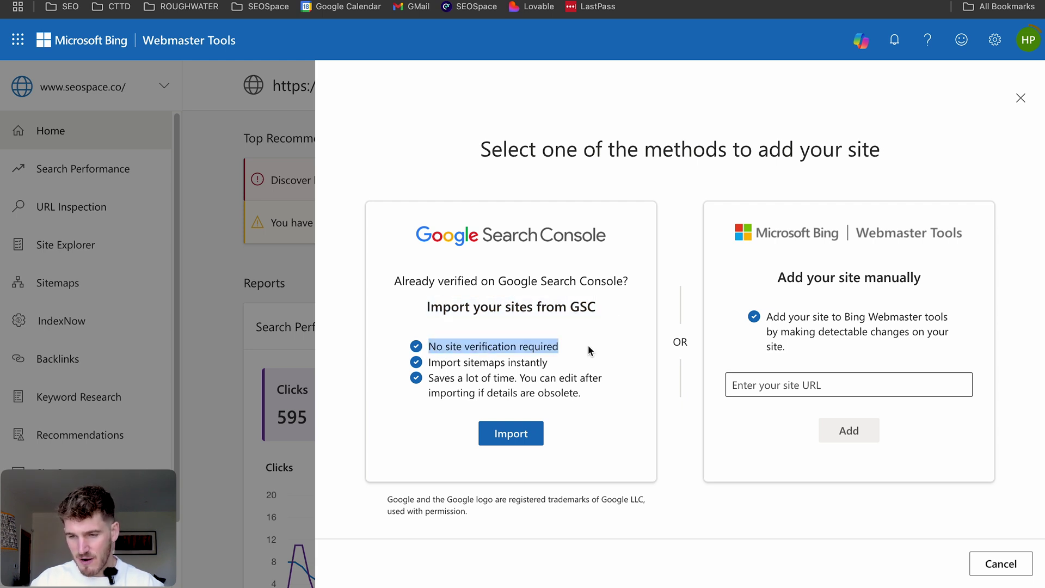
pyautogui.moveTo(428, 363); pyautogui.dragTo(549, 364)
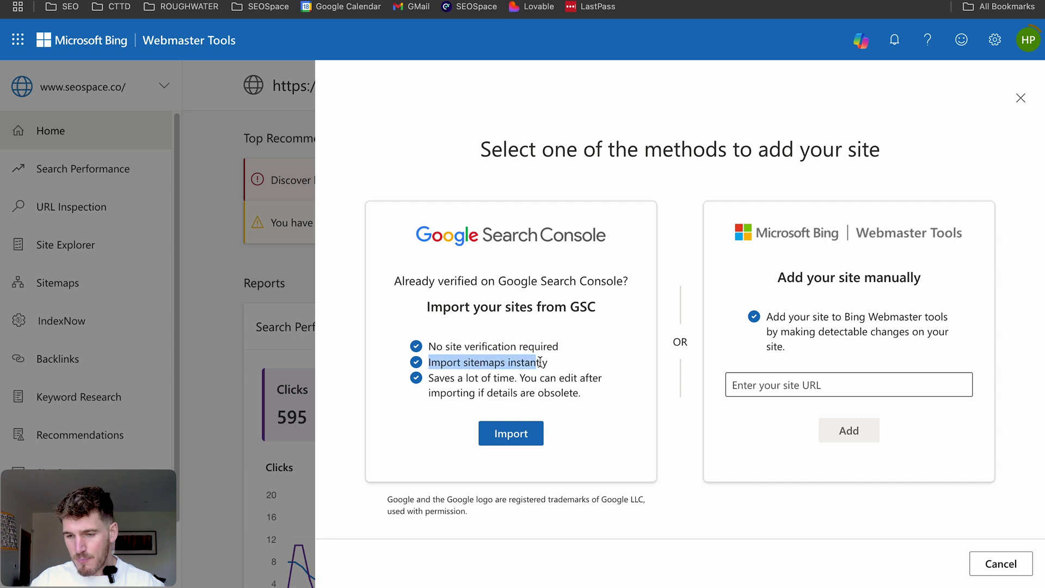
pyautogui.click(437, 380)
pyautogui.moveTo(428, 378); pyautogui.dragTo(619, 398)
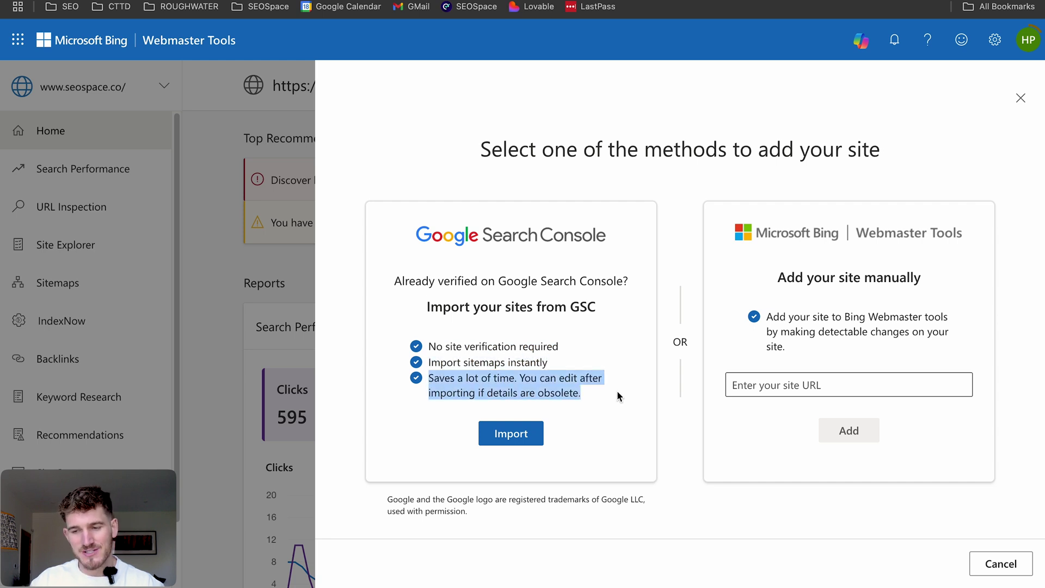
# Step: Choose to import sites from Google Search Console and continue past the explanation of imported data
pyautogui.click(515, 431)
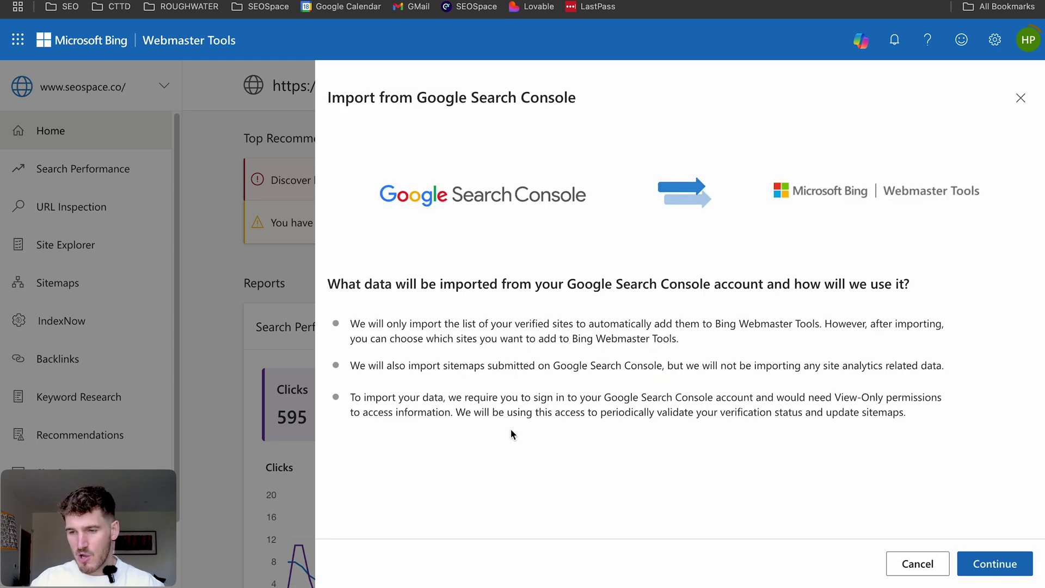
pyautogui.click(997, 567)
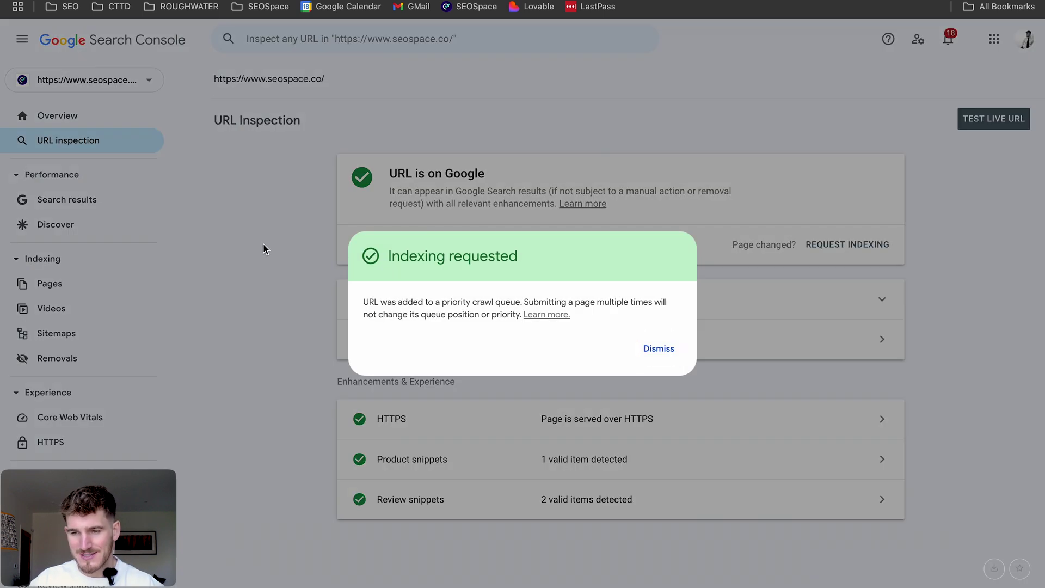
pyautogui.click(263, 248)
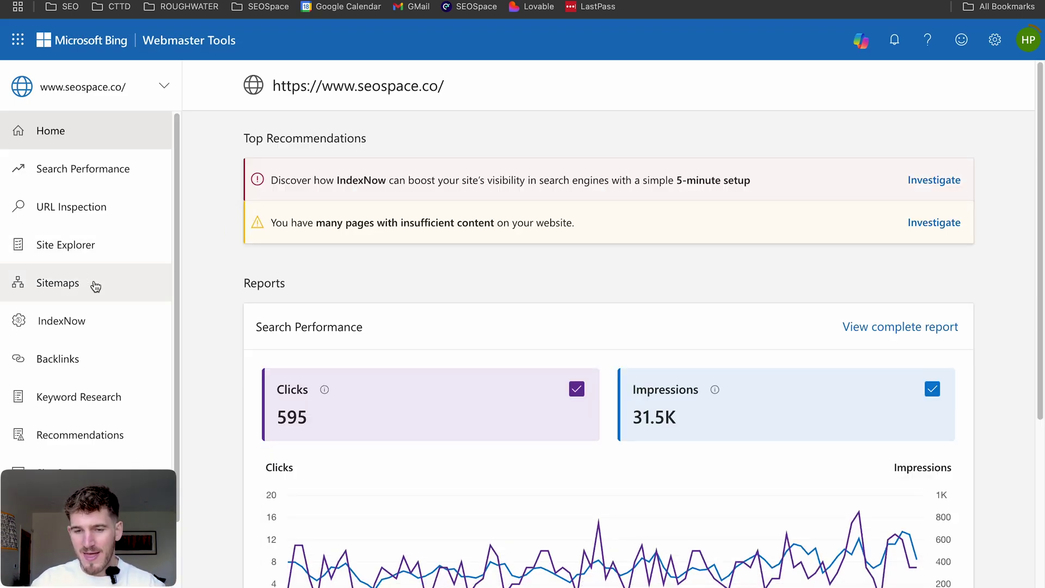
pyautogui.click(46, 290)
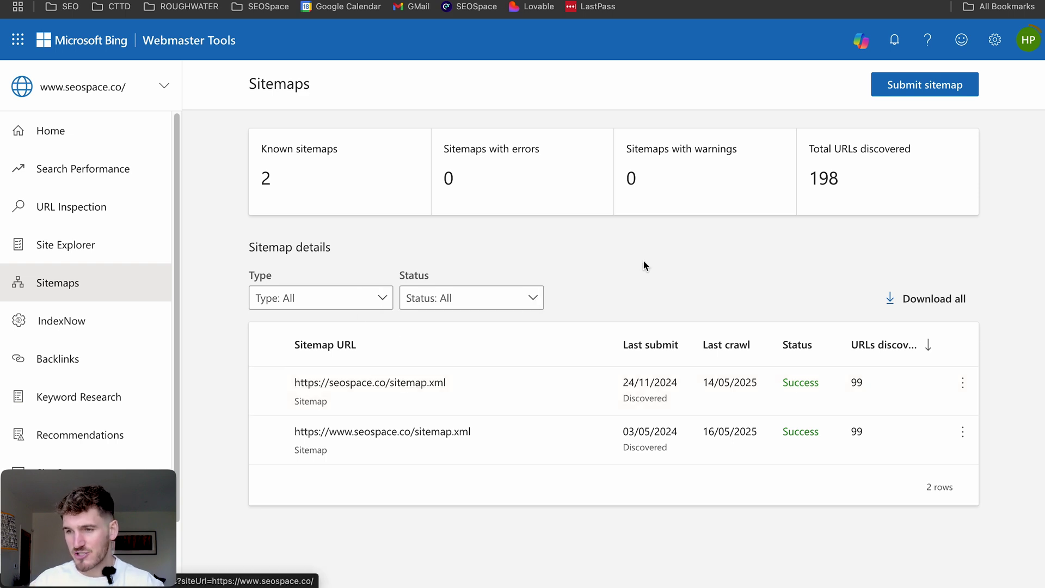
pyautogui.click(920, 79)
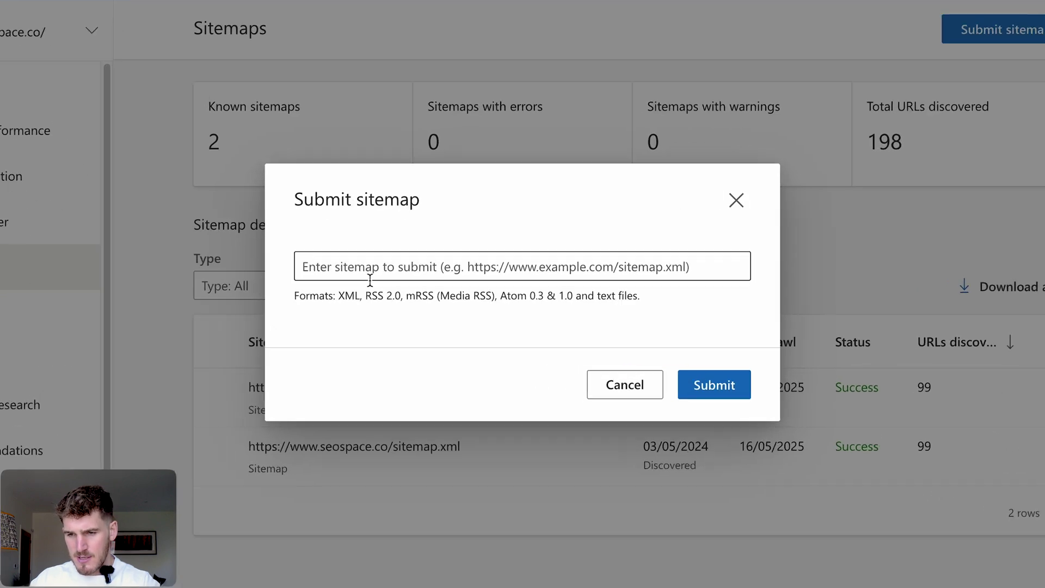
pyautogui.click(359, 265)
pyautogui.write('https://www.seospace.co/s')
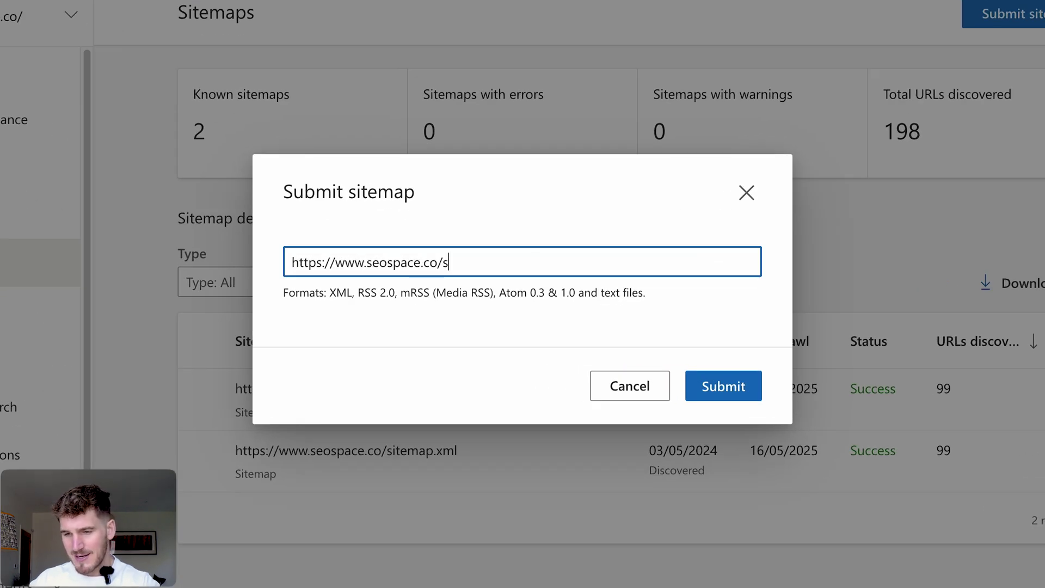
pyautogui.write('itemap.xml')
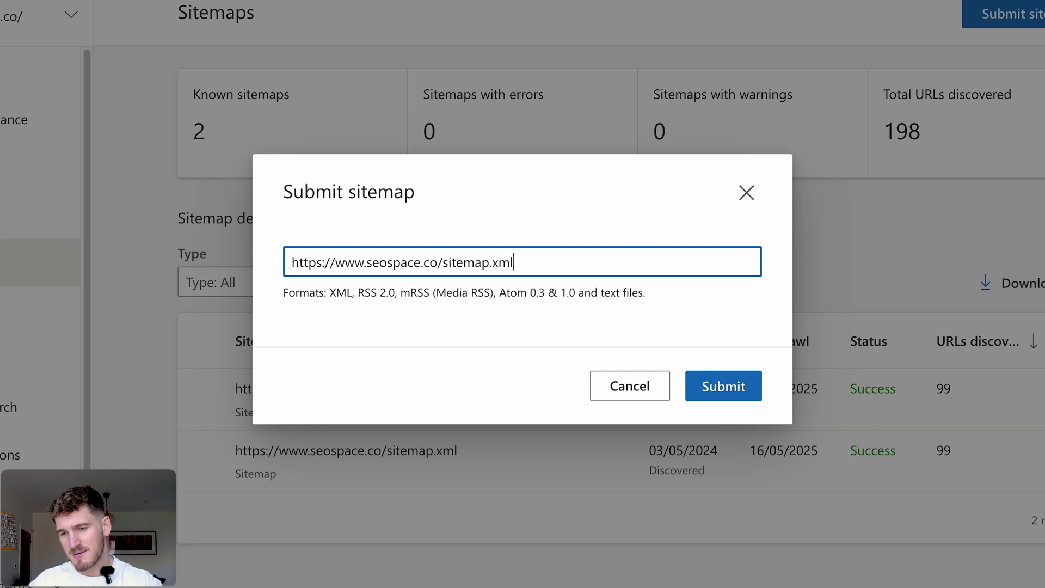
pyautogui.click(747, 194)
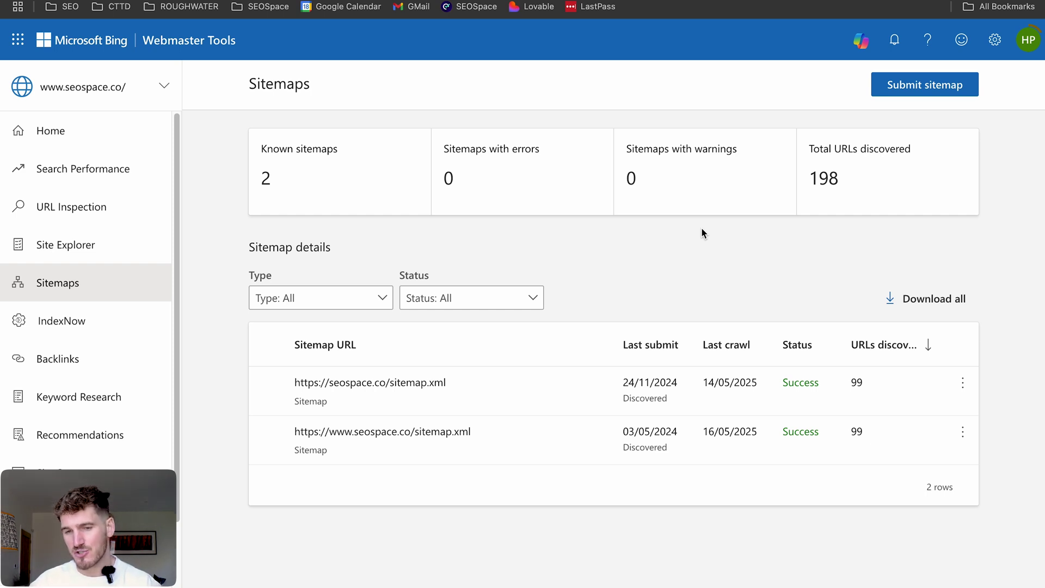
pyautogui.click(124, 213)
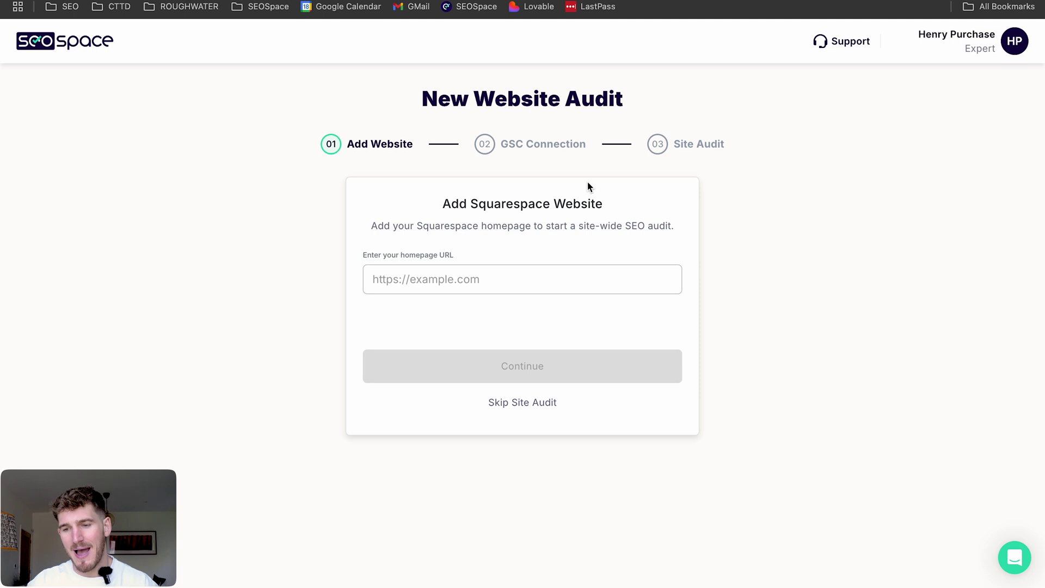
pyautogui.moveTo(462, 122); pyautogui.dragTo(773, 410)
pyautogui.click(772, 409)
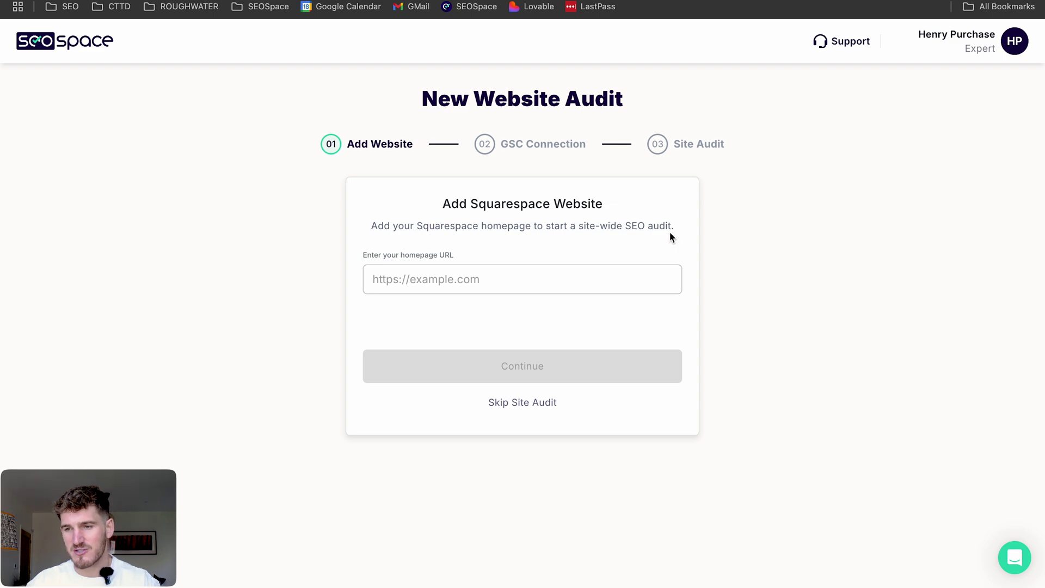
pyautogui.hotkey('ctrl', 'Tab')
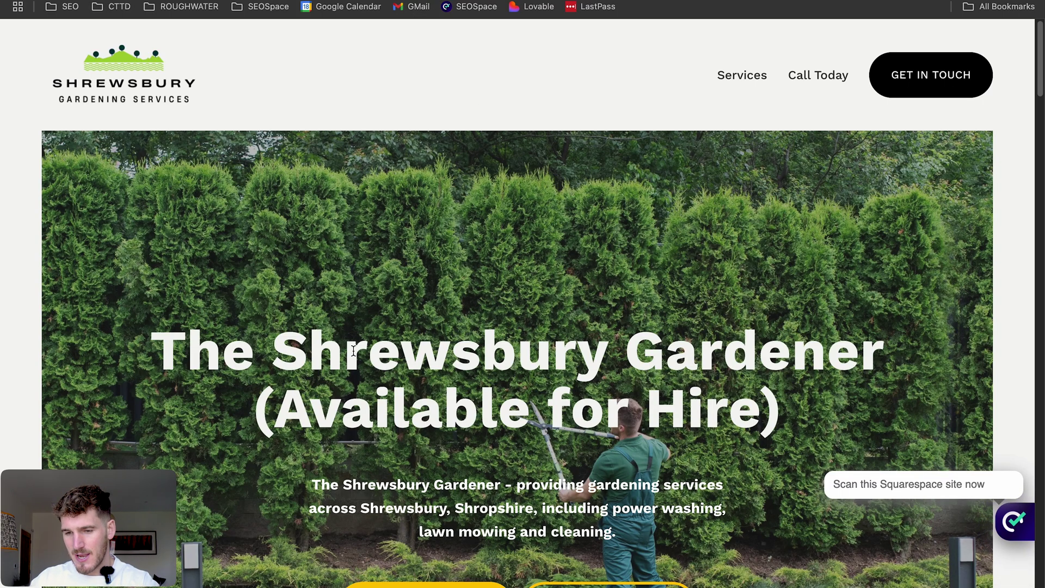
pyautogui.moveTo(274, 349); pyautogui.dragTo(602, 350)
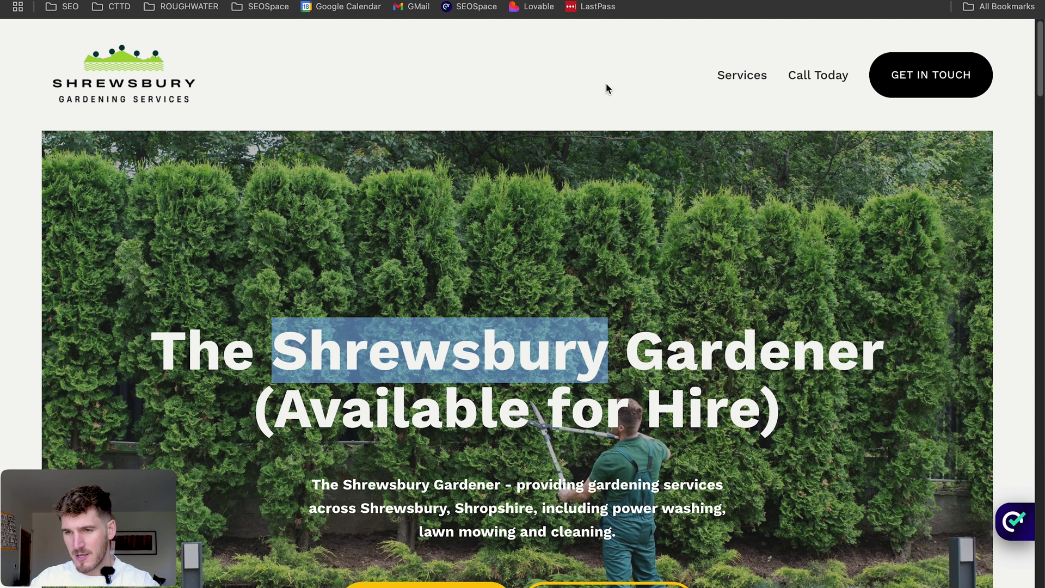
pyautogui.hotkey('ctrl', 'shift', 'Tab')
pyautogui.click(468, 280)
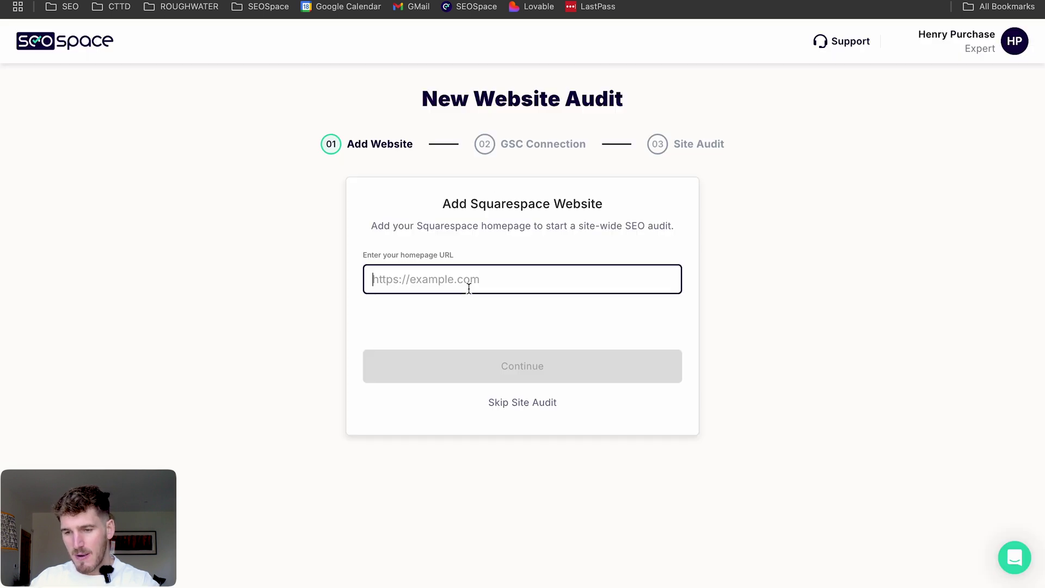
pyautogui.write('https://www.gardenershrewsbury.co.uk/')
pyautogui.click(522, 366)
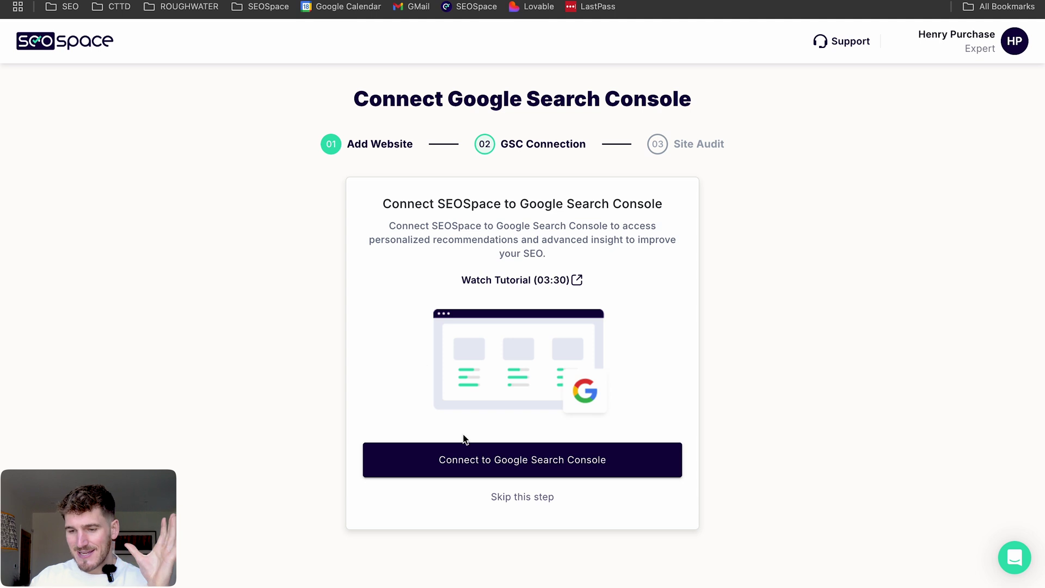
# Step: Connect SEOSpace to Google Search Console with the site owner's Google account and grant the requested access
pyautogui.click(470, 459)
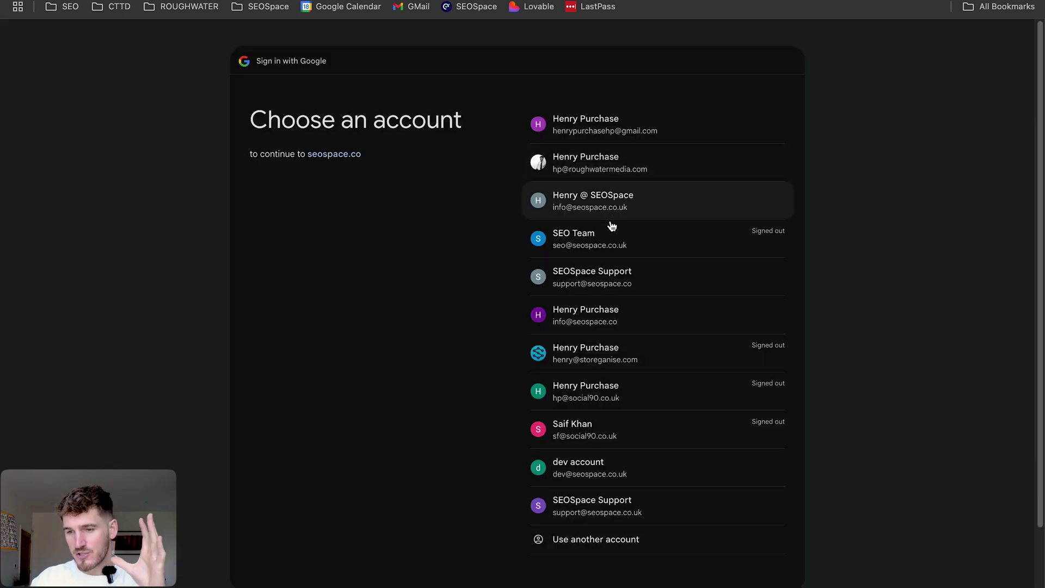
pyautogui.click(601, 163)
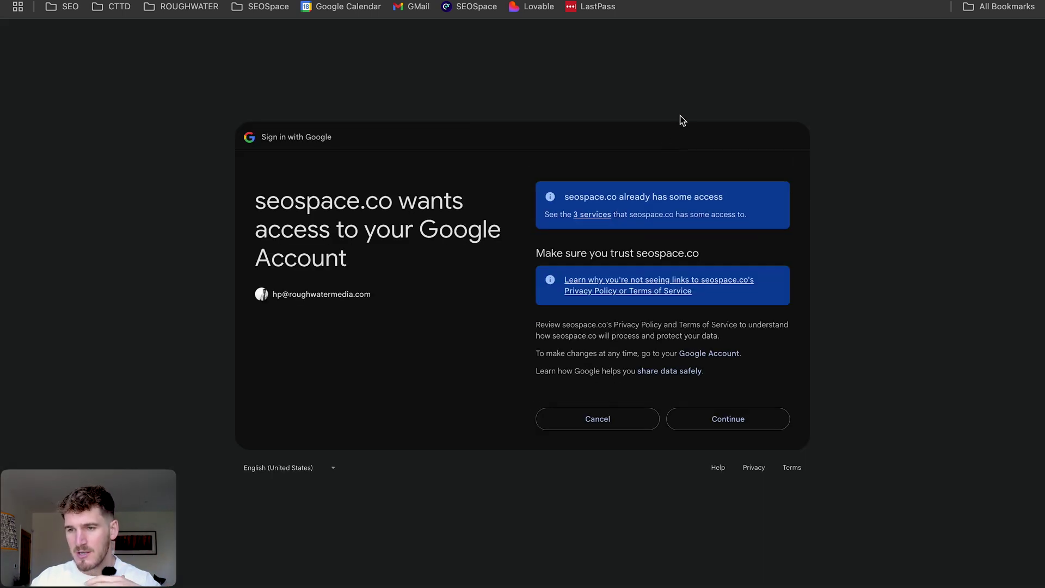
pyautogui.click(746, 418)
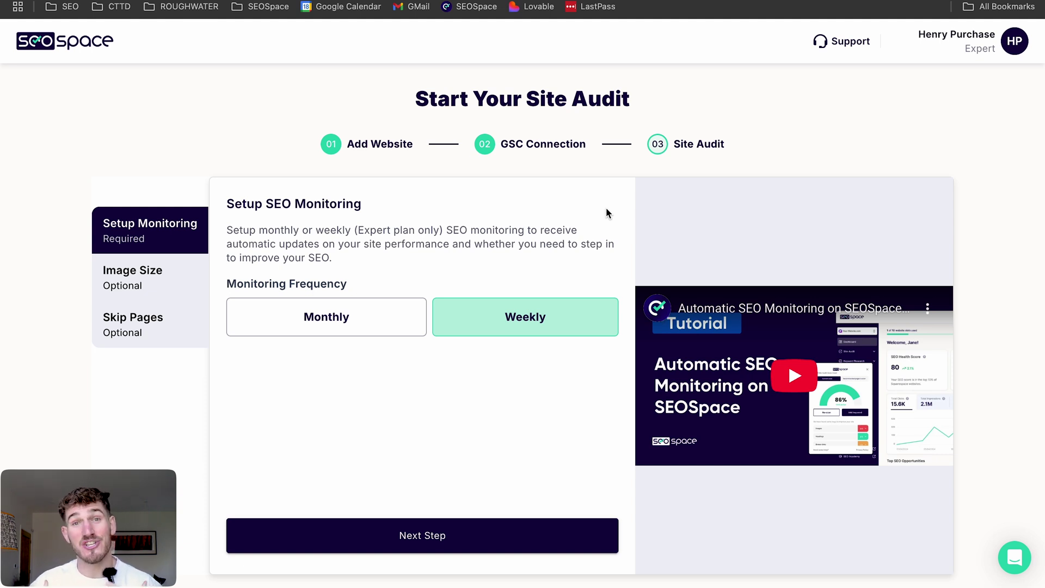
# Step: Accept weekly monitoring and the preset image size, exclude no pages, and start the site audit
pyautogui.click(421, 534)
pyautogui.click(420, 533)
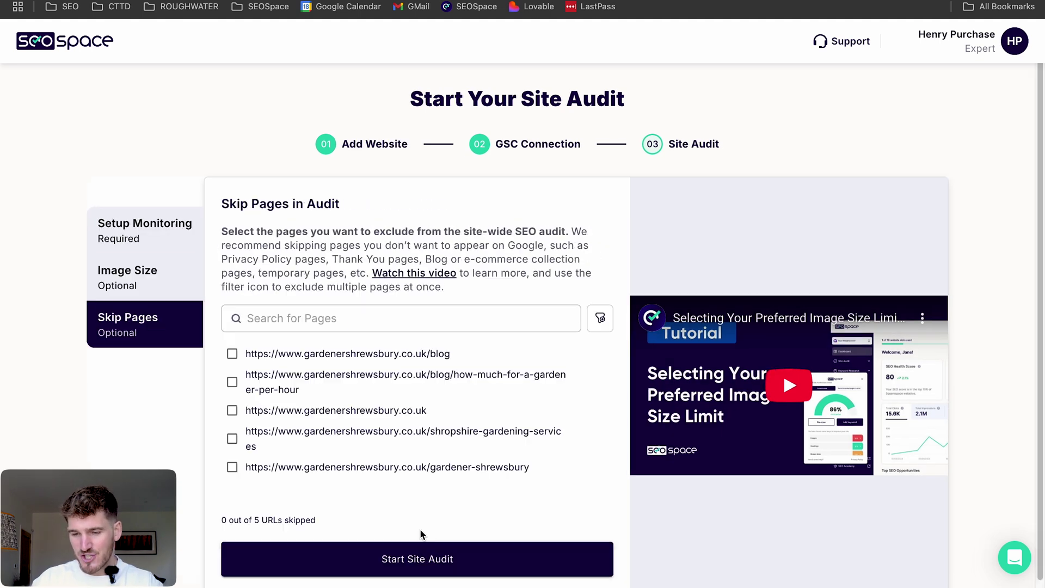
pyautogui.click(402, 559)
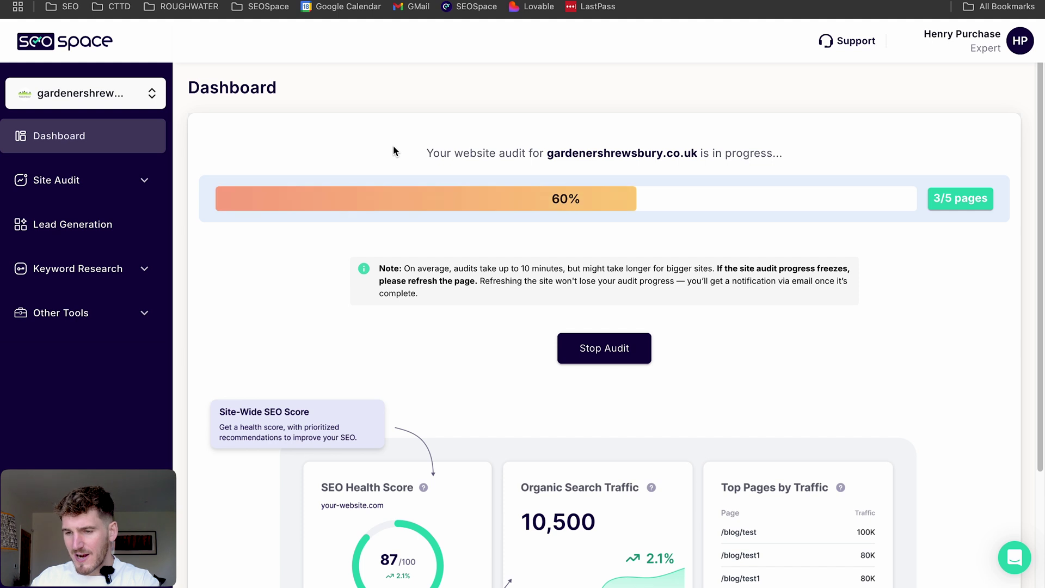
pyautogui.moveTo(397, 154); pyautogui.dragTo(826, 175)
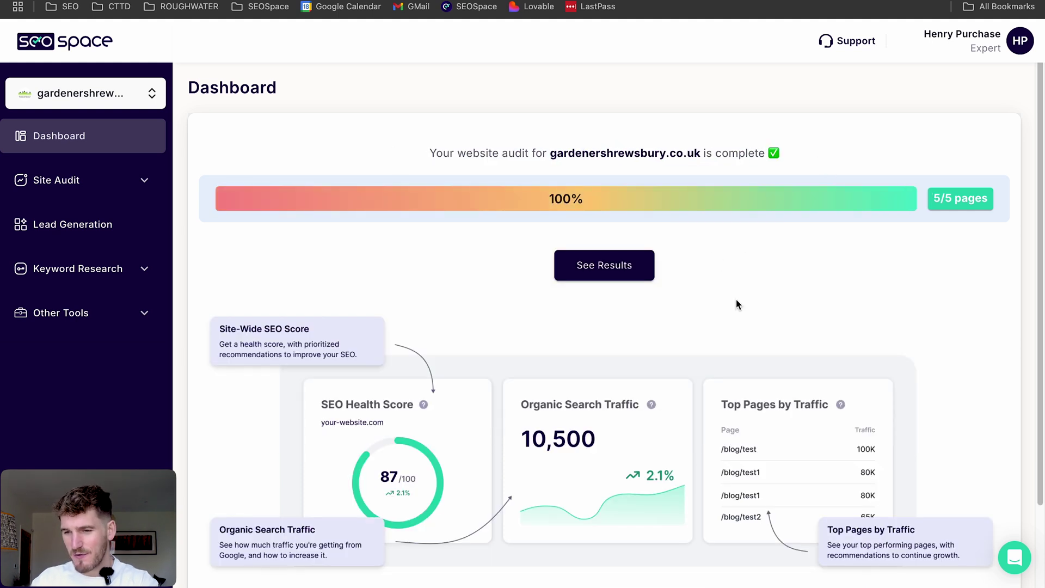
# Step: View the audit results and examine the critical SEO task for pages not showing on Google
pyautogui.click(603, 270)
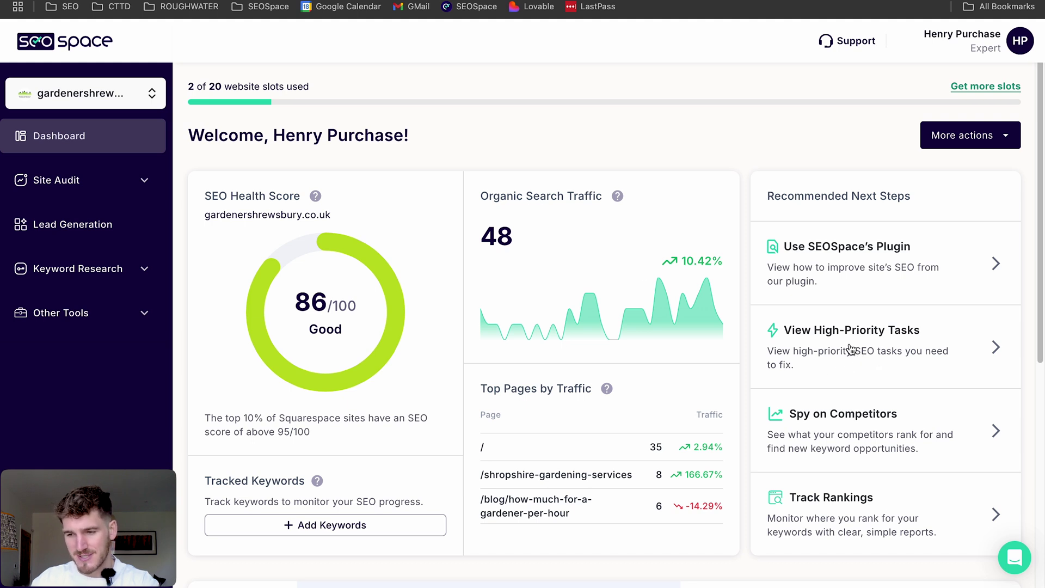
pyautogui.click(106, 188)
pyautogui.click(84, 268)
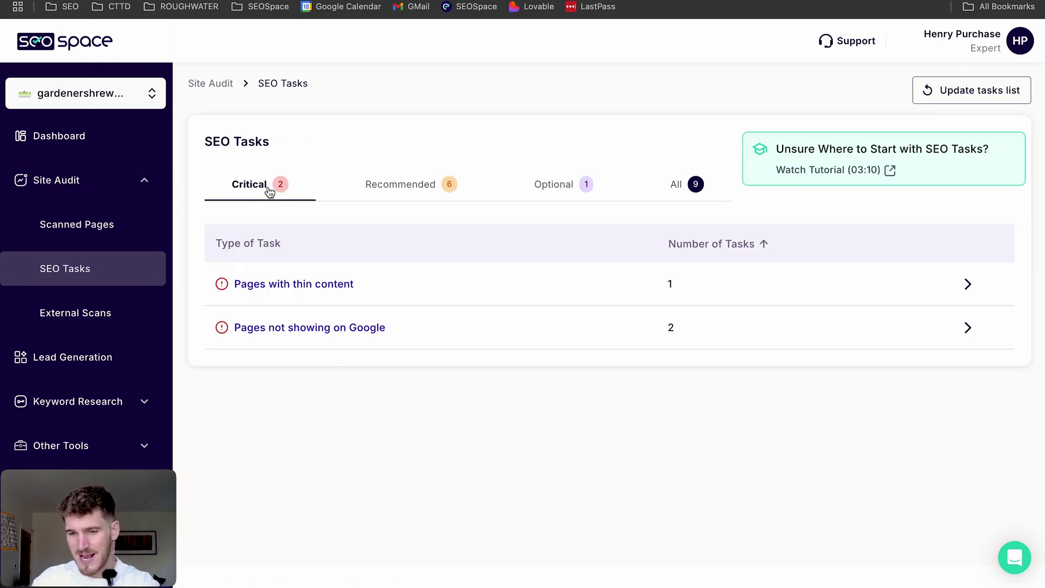
pyautogui.click(361, 332)
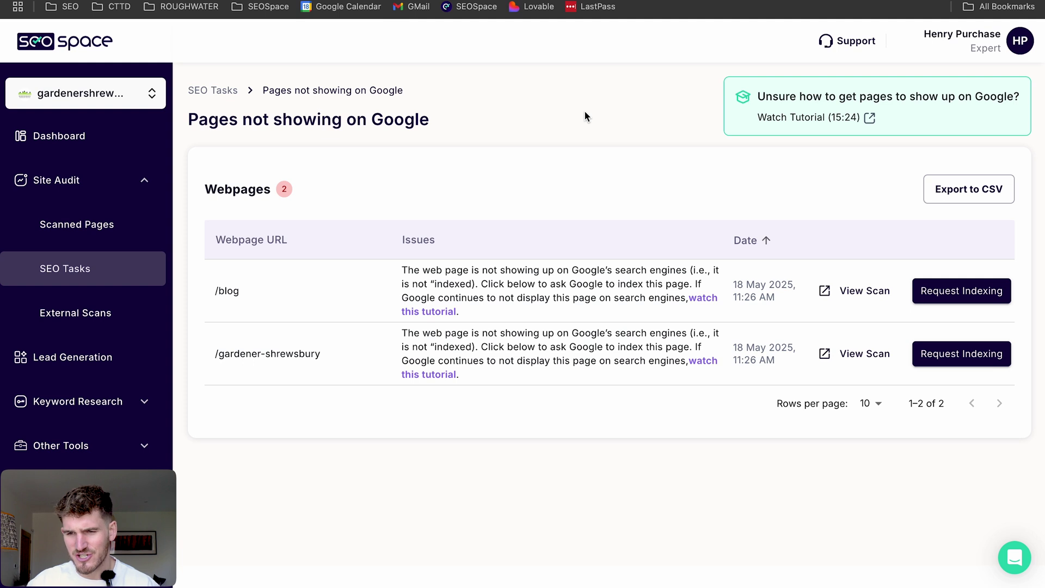
pyautogui.moveTo(475, 126); pyautogui.dragTo(186, 121)
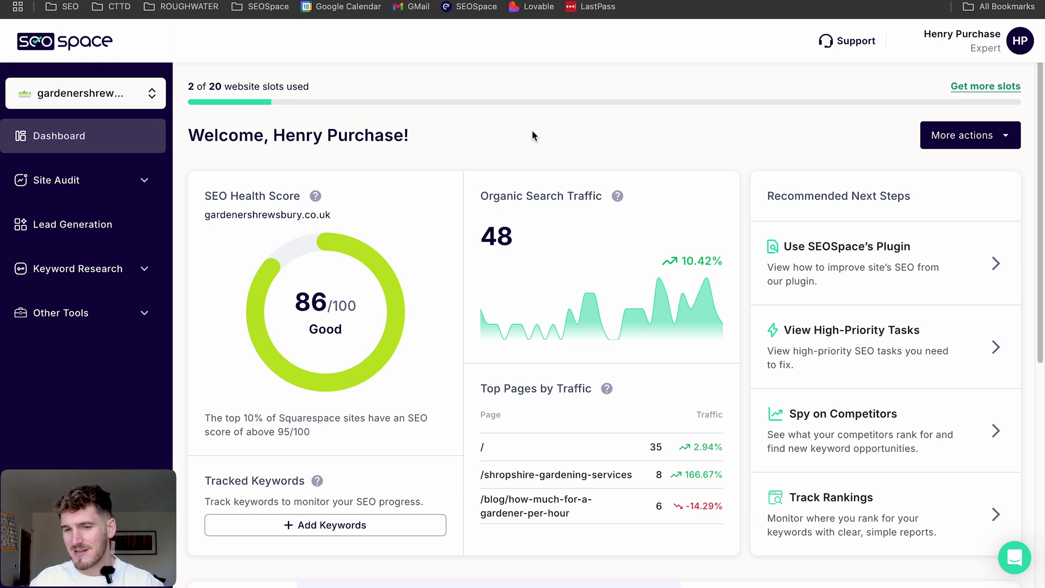
pyautogui.click(96, 318)
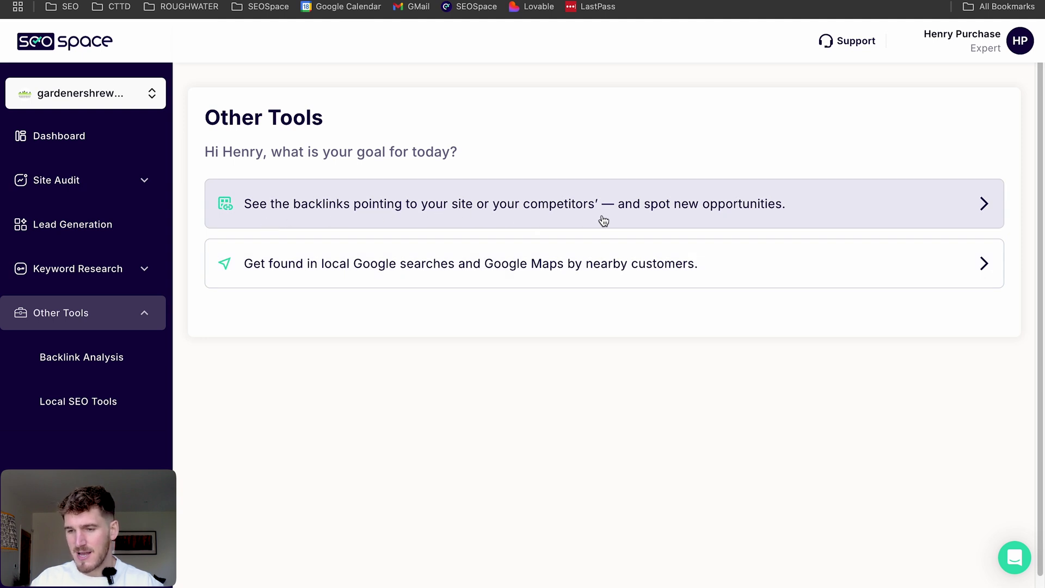
pyautogui.click(634, 220)
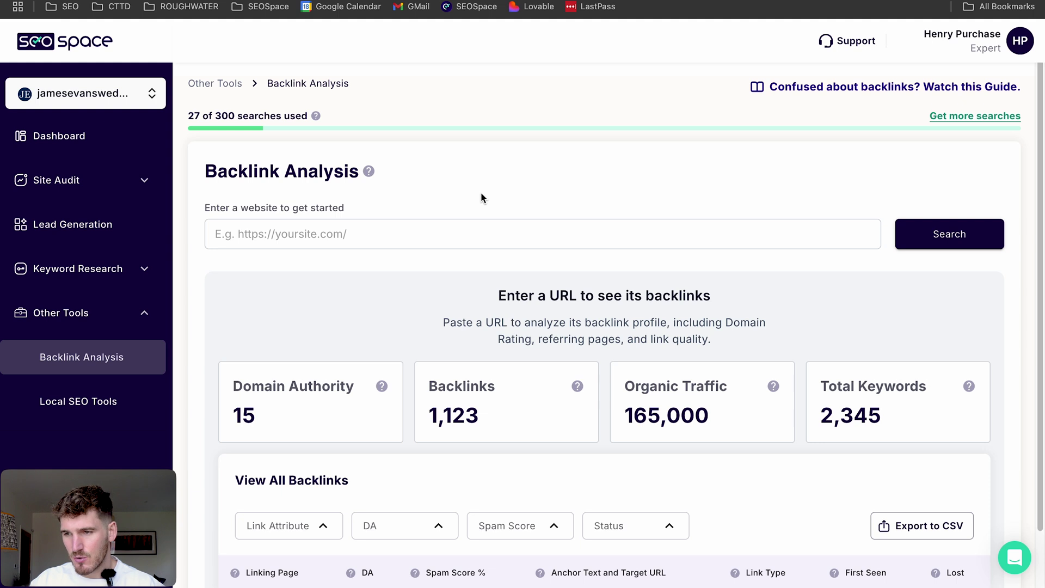
pyautogui.click(404, 231)
pyautogui.write('https://www.gardenershrewsbury.co.uk/')
pyautogui.click(975, 244)
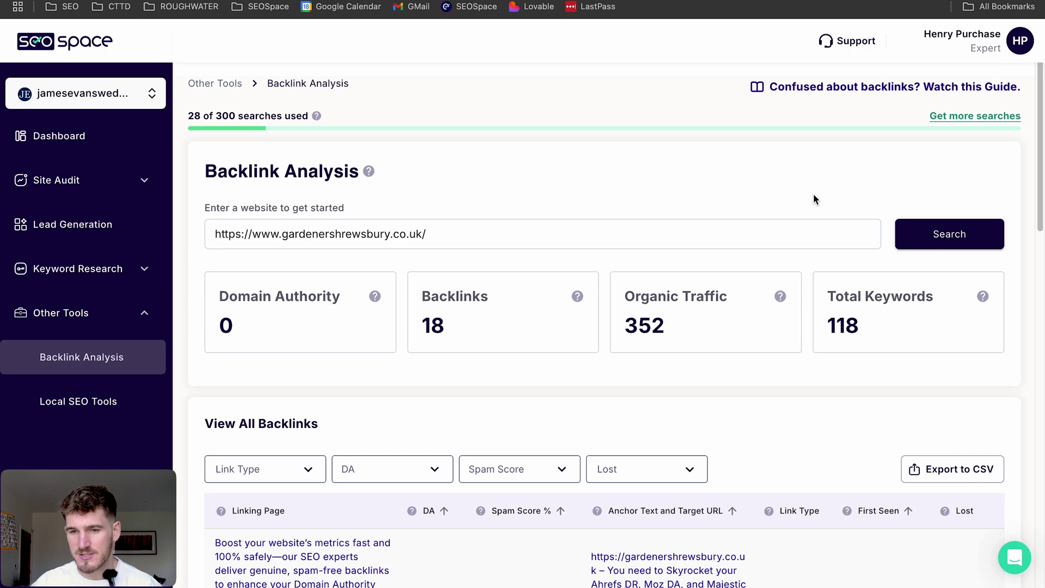
# Step: Examine the site's backlinks, including the linking pages, domain authority and spam score of each link
pyautogui.scroll(-7, 813, 194)
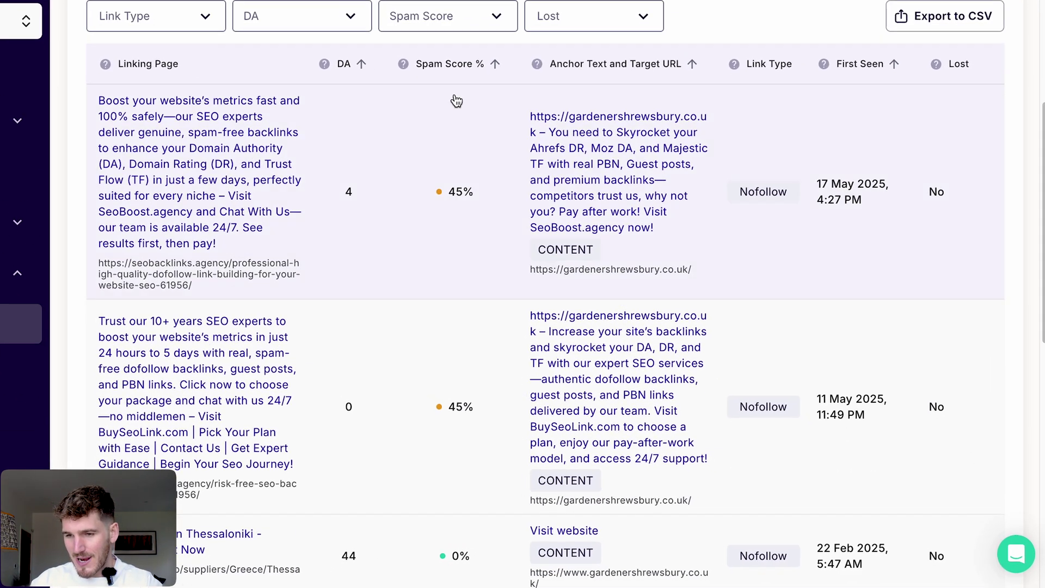
pyautogui.scroll(-6, 443, 33)
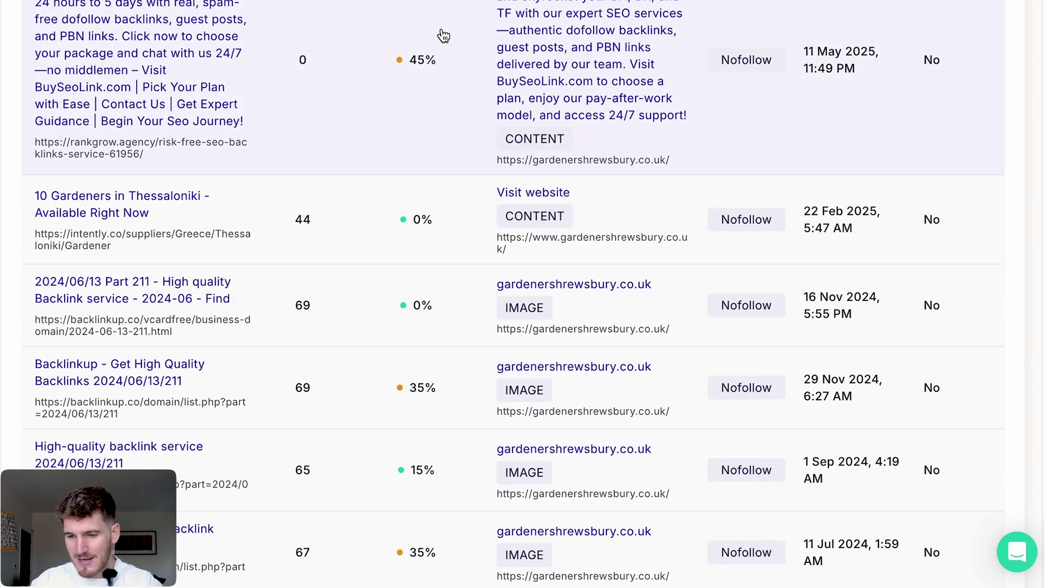
pyautogui.scroll(6, 441, 287)
pyautogui.scroll(-9, 441, 287)
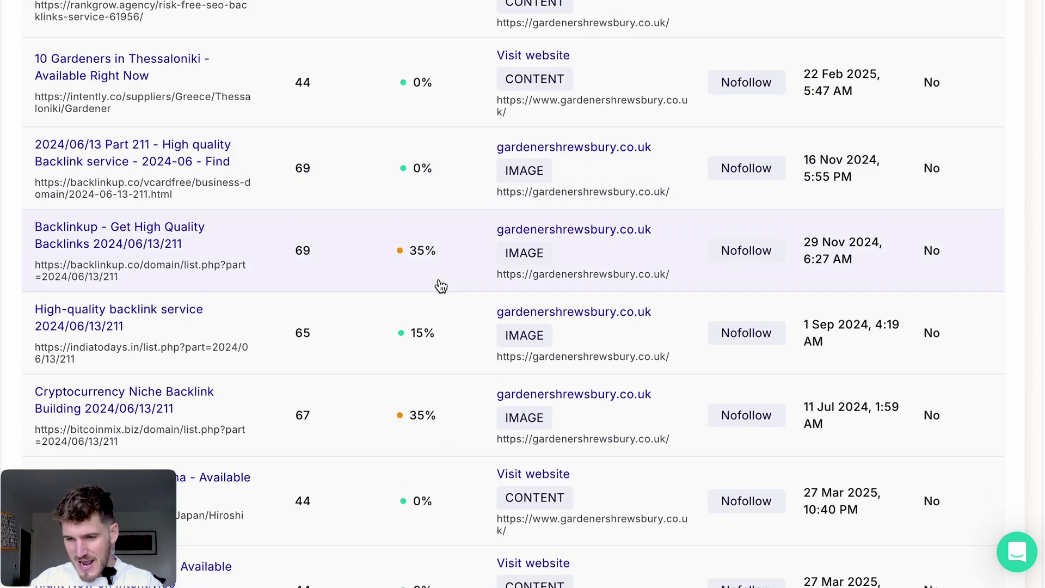
pyautogui.scroll(-4, 440, 287)
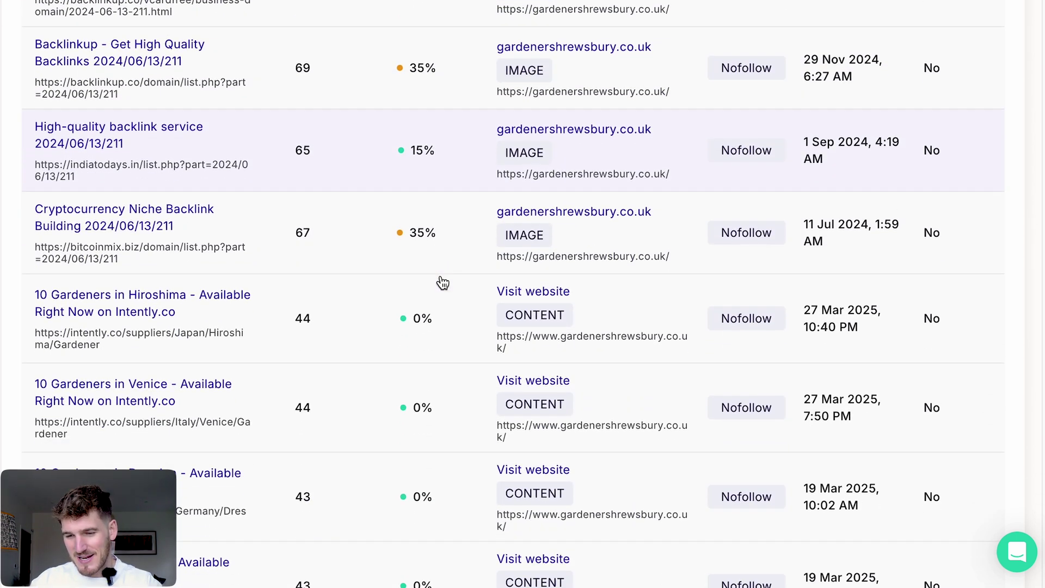
pyautogui.scroll(14, 442, 282)
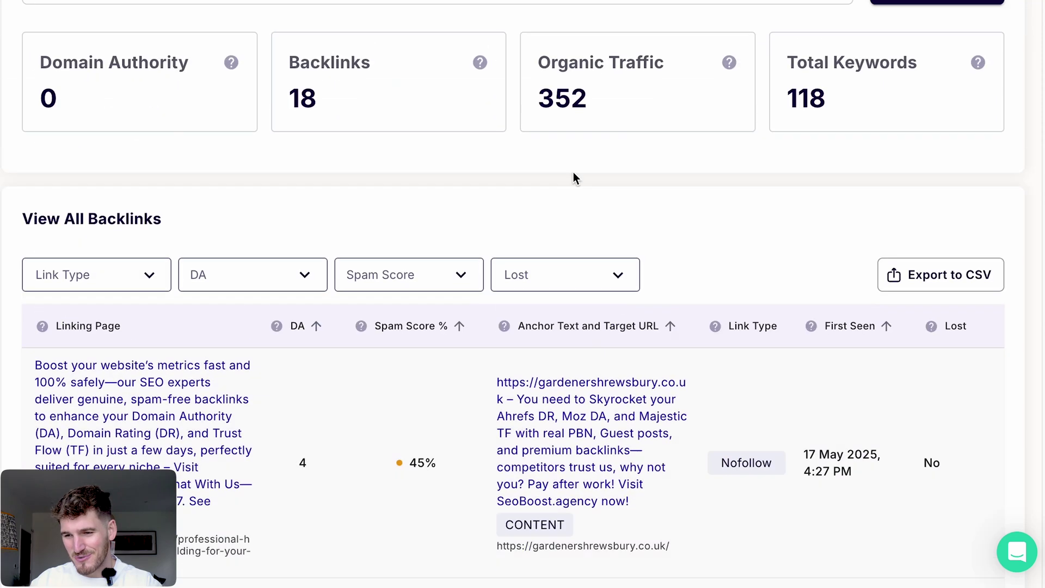
pyautogui.scroll(3, 622, 167)
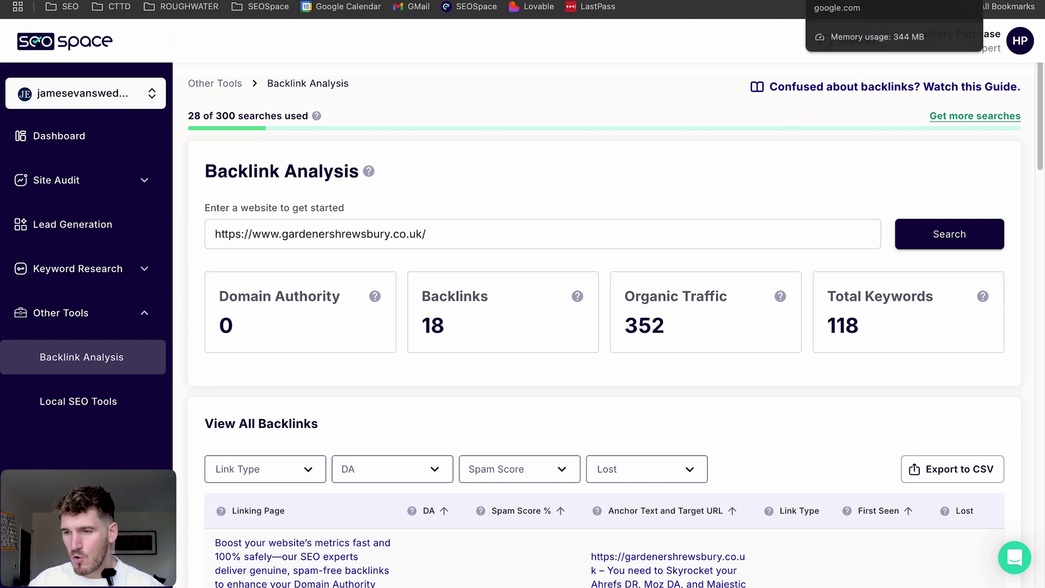
# Step: Switch to the Google results for "shrewsbury gardener" and examine the business listings and the ranking of gardenershrewsbury.co.uk
pyautogui.click(844, 0)
pyautogui.click(58, 328)
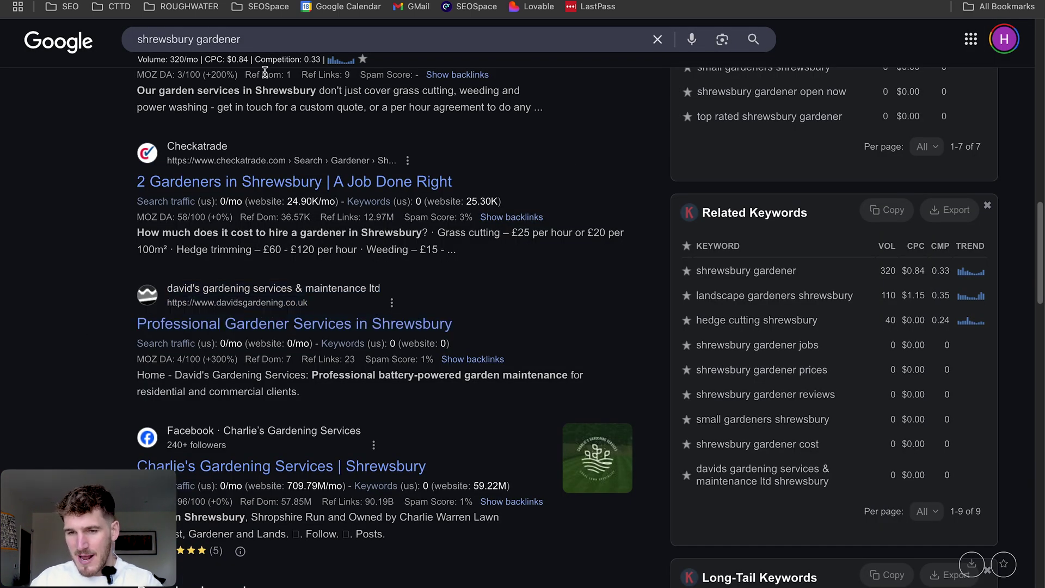
pyautogui.scroll(15, 63, 234)
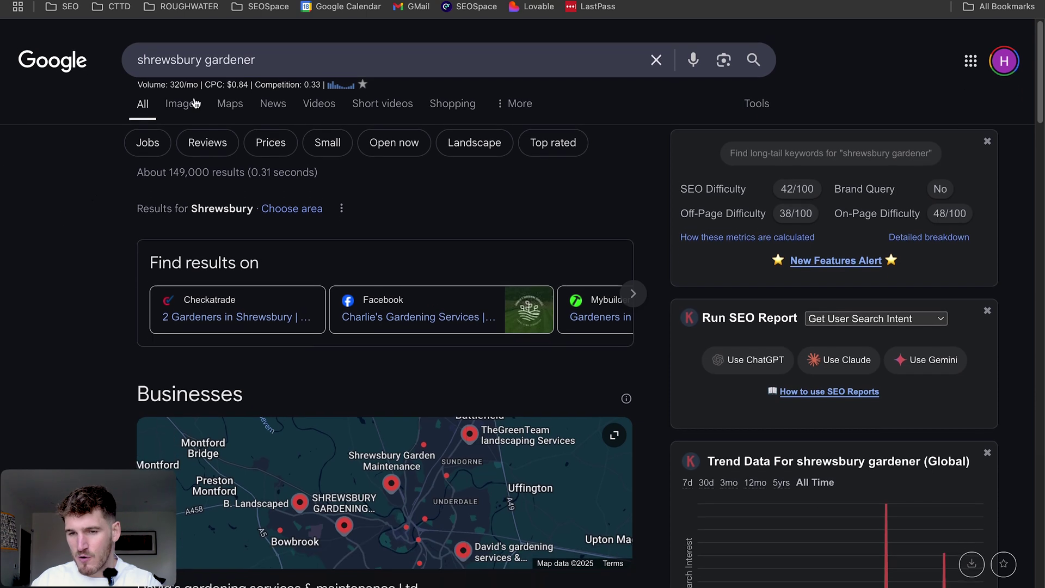
pyautogui.click(295, 56)
pyautogui.moveTo(295, 56); pyautogui.dragTo(126, 56)
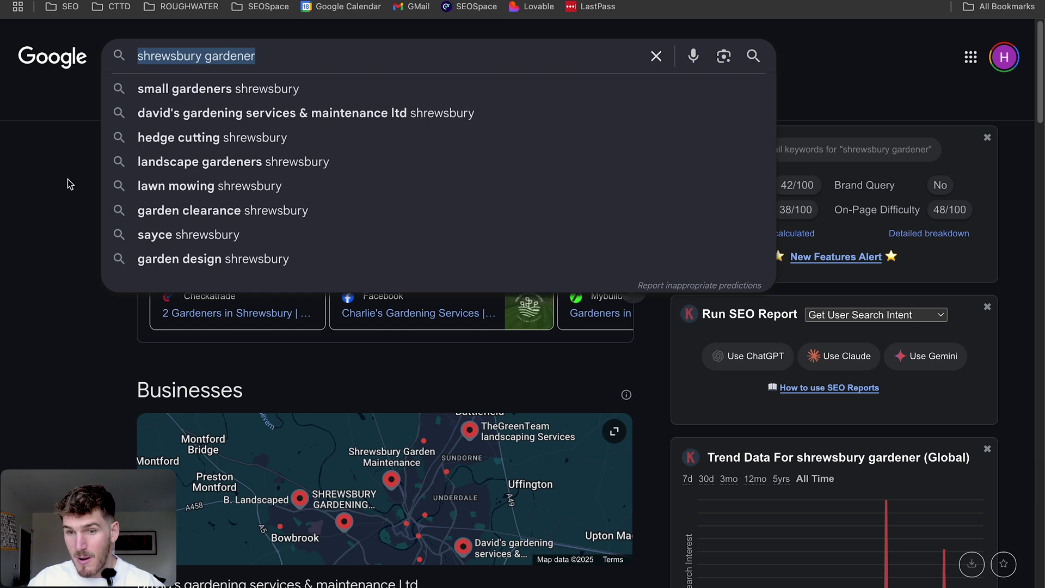
pyautogui.click(64, 234)
pyautogui.scroll(-4, 49, 247)
pyautogui.scroll(-8, 50, 248)
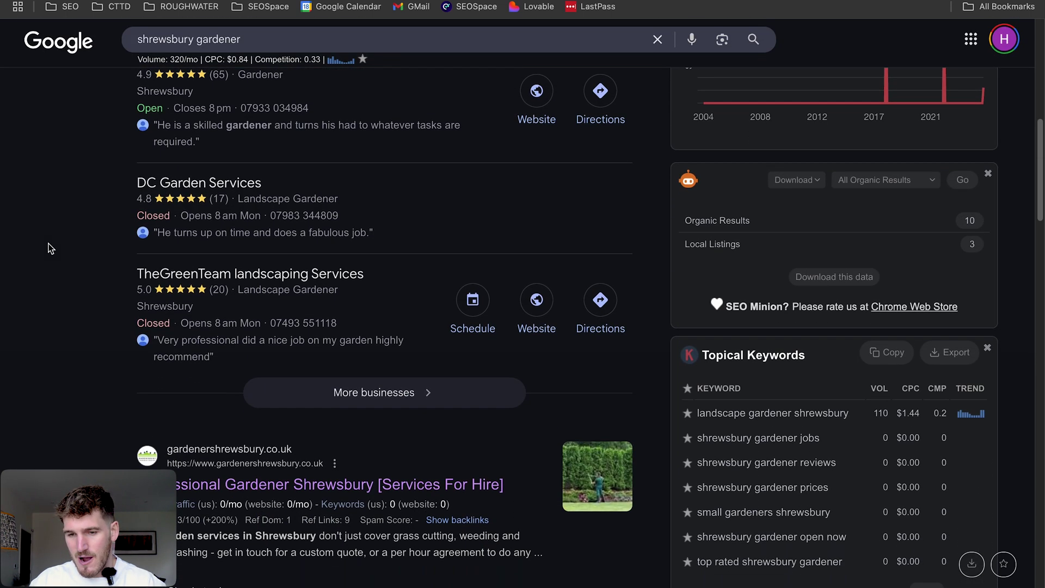
pyautogui.scroll(-4, 50, 248)
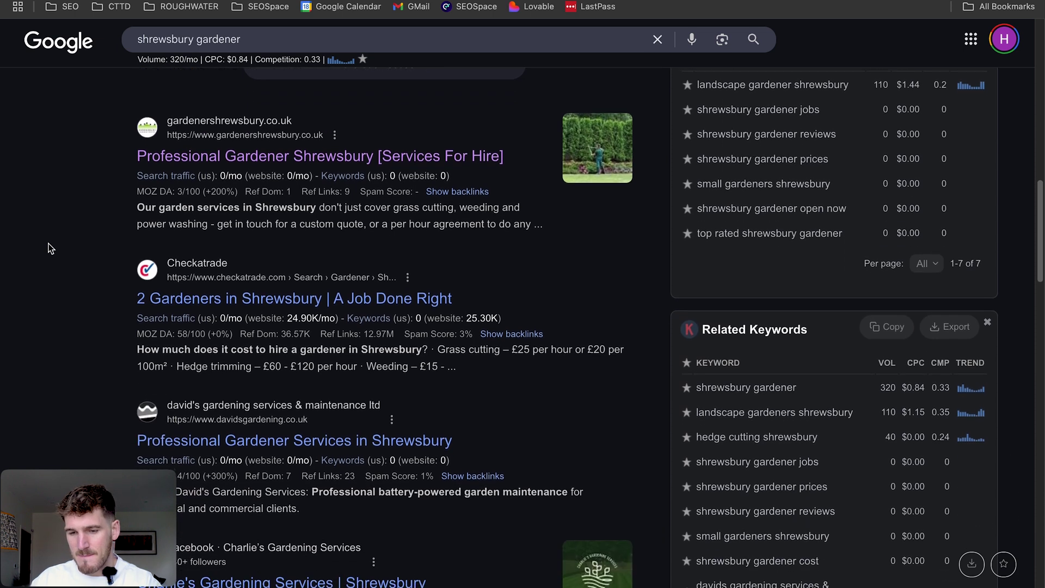
pyautogui.rightClick(265, 386)
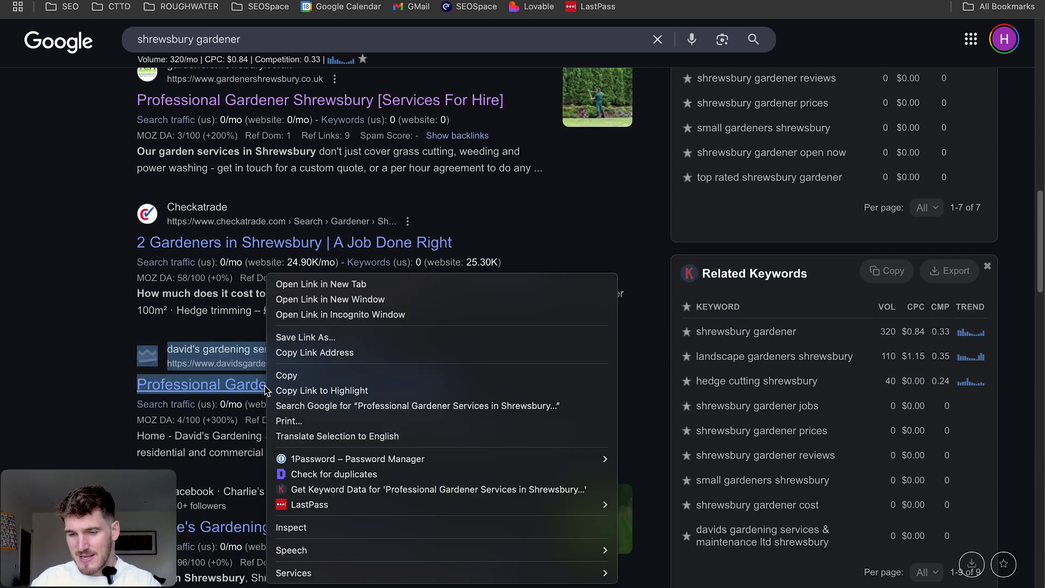
pyautogui.click(320, 353)
pyautogui.hotkey('ctrl', 'Tab')
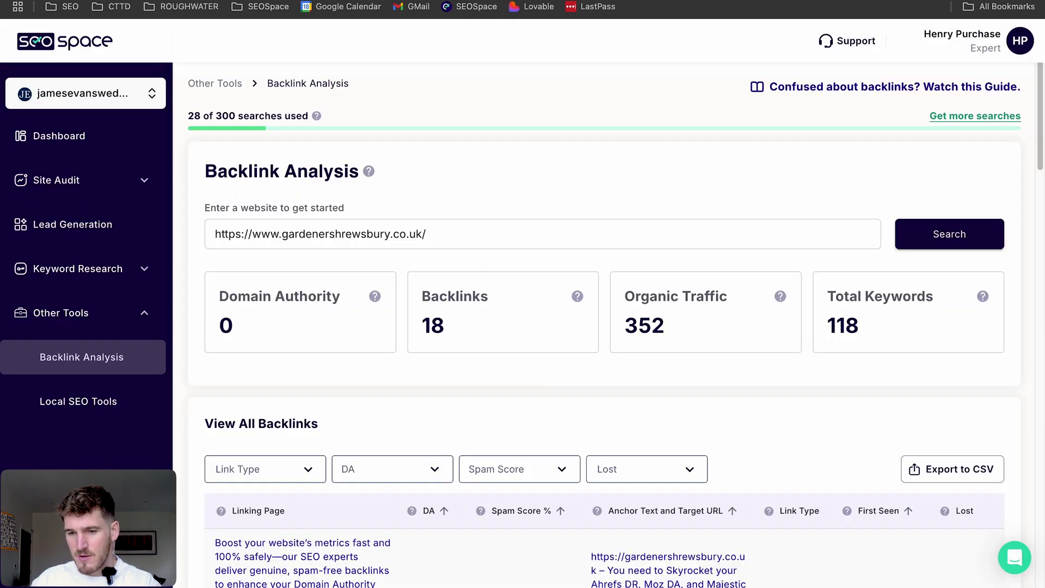
pyautogui.tripleClick(454, 234)
pyautogui.hotkey('ctrl', 'v')
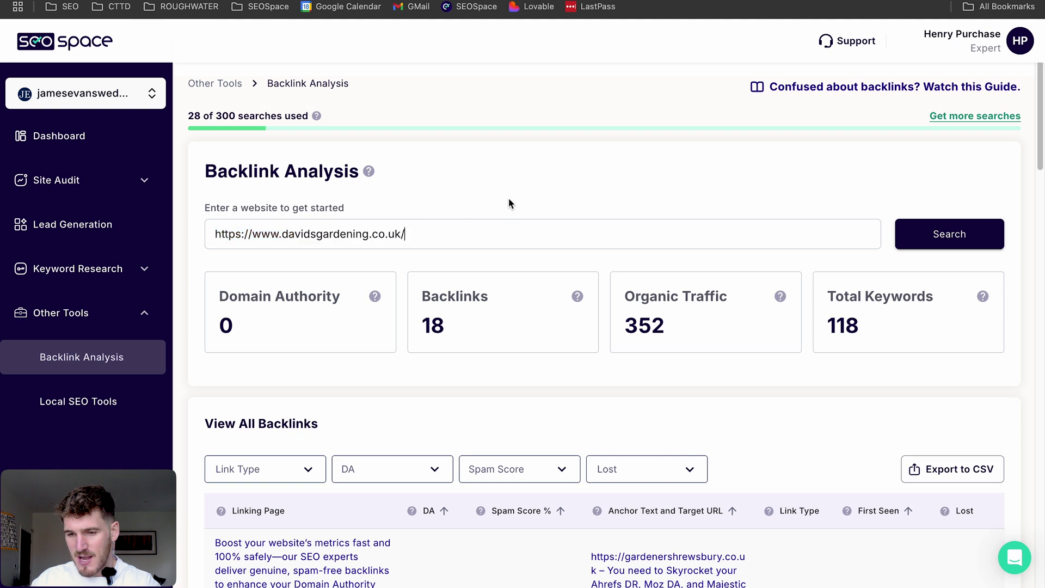
pyautogui.click(950, 236)
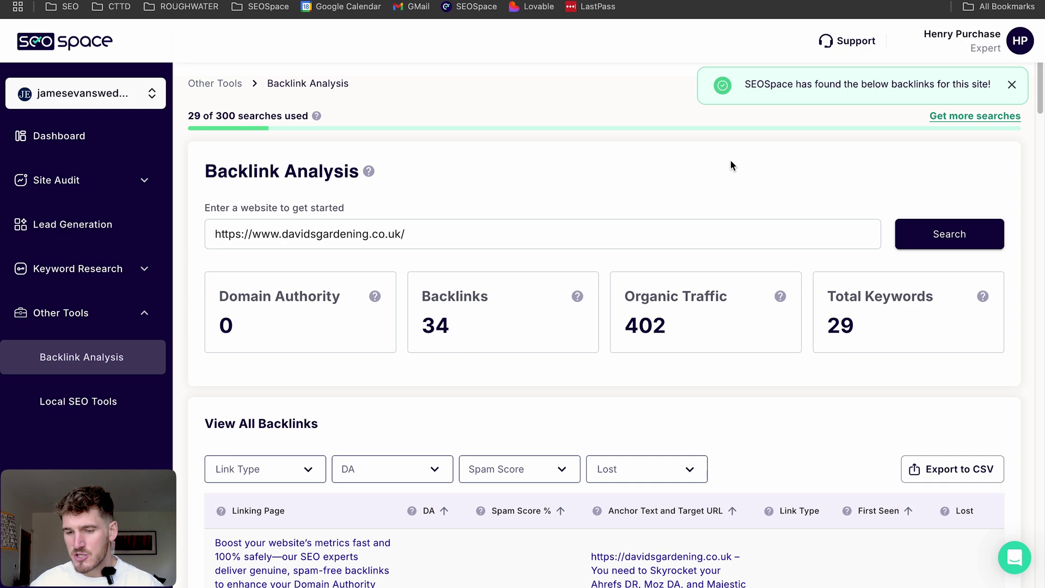
# Step: Examine the backlinks of davidsgardening.co.uk, including the directory pages linking to it and their domain authority, spam score and link type
pyautogui.scroll(-10, 731, 164)
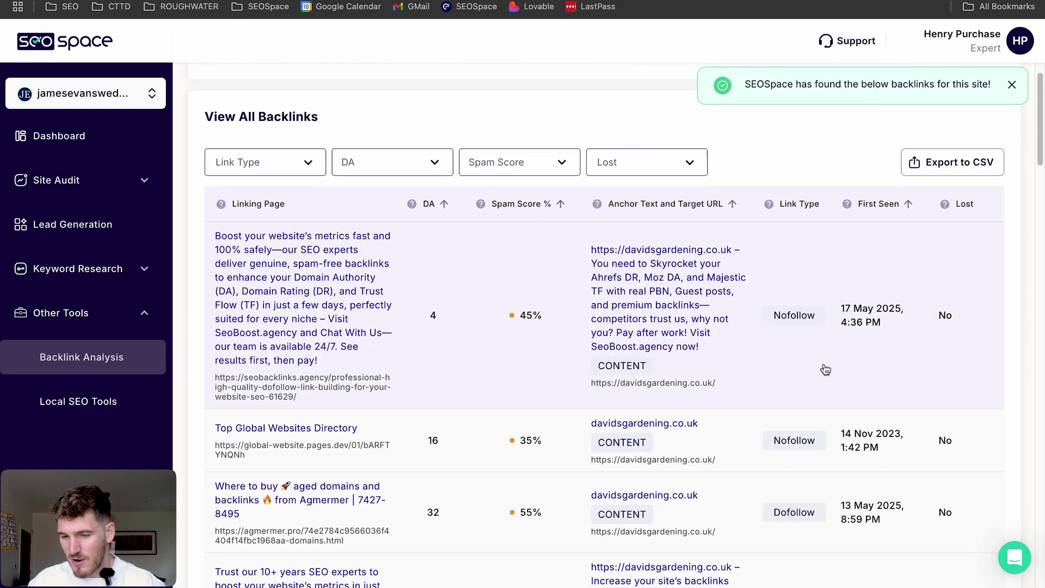
pyautogui.scroll(-15, 826, 370)
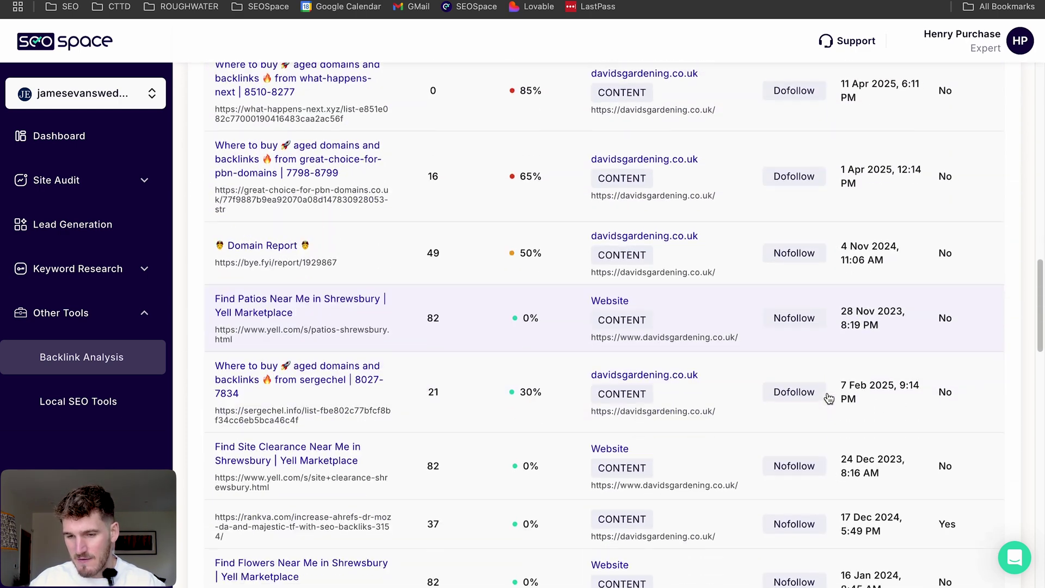
pyautogui.scroll(-10, 830, 399)
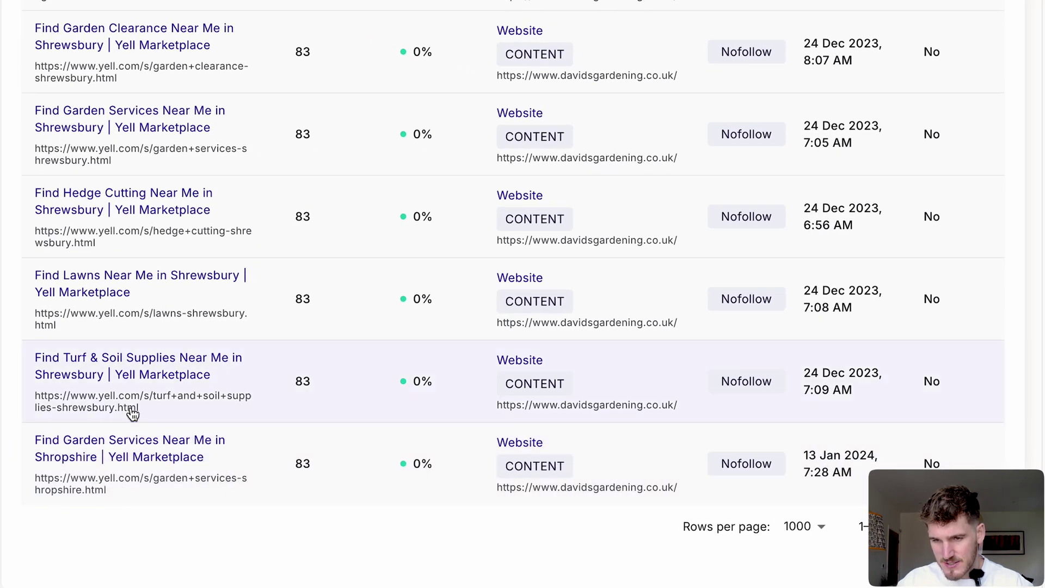
pyautogui.scroll(3, 133, 408)
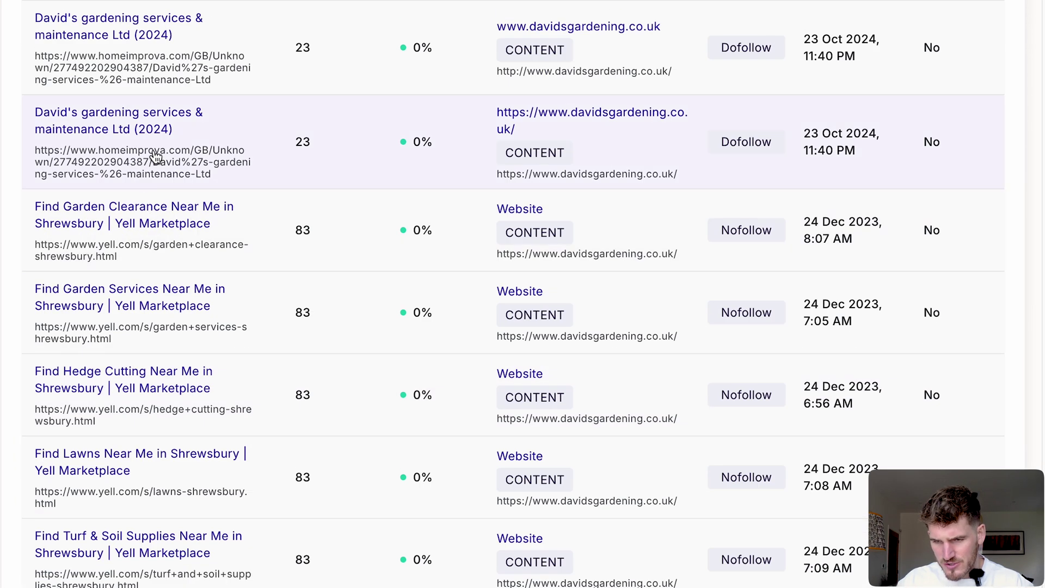
pyautogui.scroll(1, 140, 156)
pyautogui.scroll(8, 157, 119)
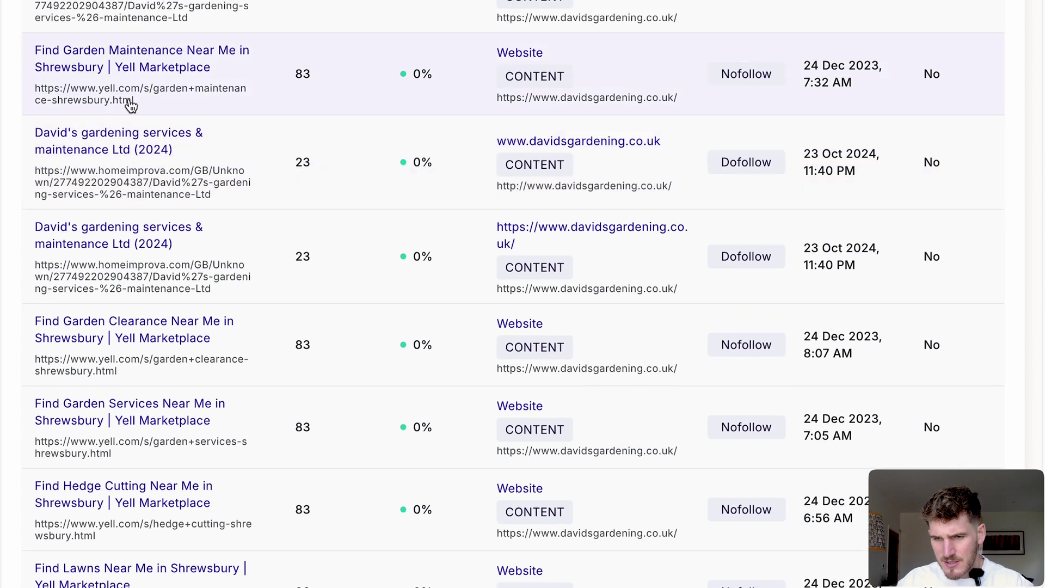
pyautogui.scroll(-12, 332, 210)
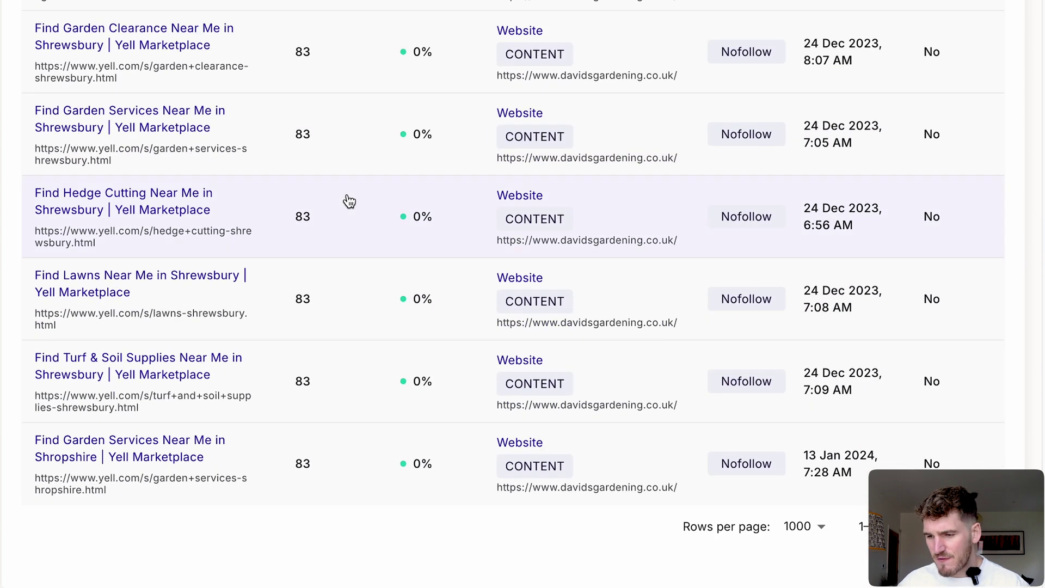